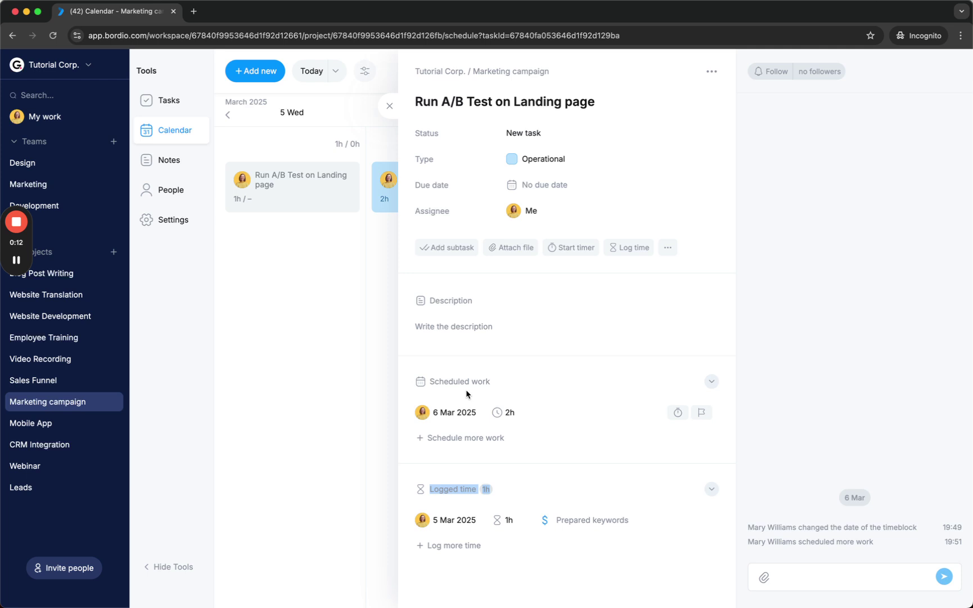
Step: Schedule more work on the Run A/B Test on Landing page task for 7 Mar 2025 with 1:30 hours estimated
{"action": "left_click", "coordinate": [434, 390]}
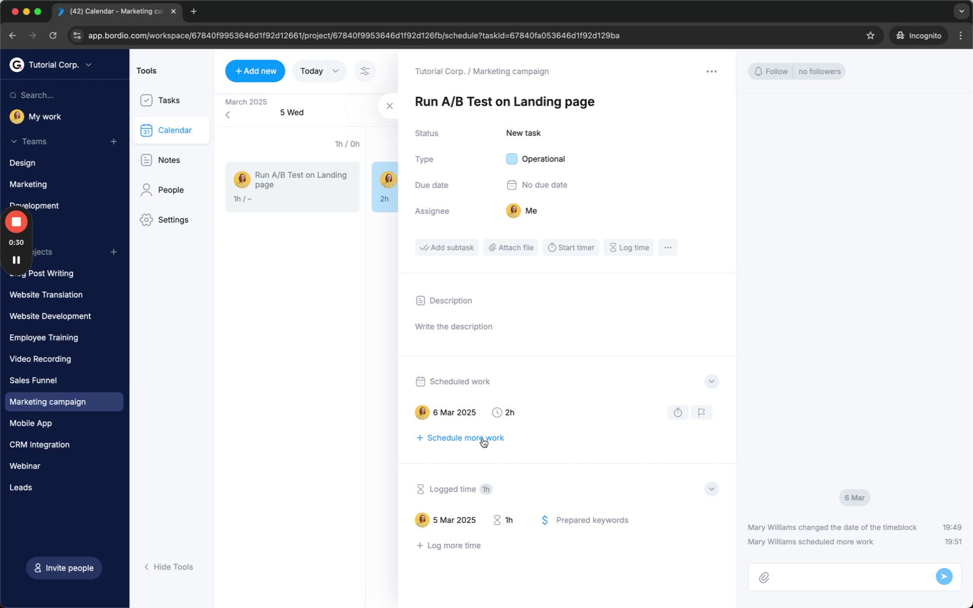
{"action": "left_click", "coordinate": [452, 439]}
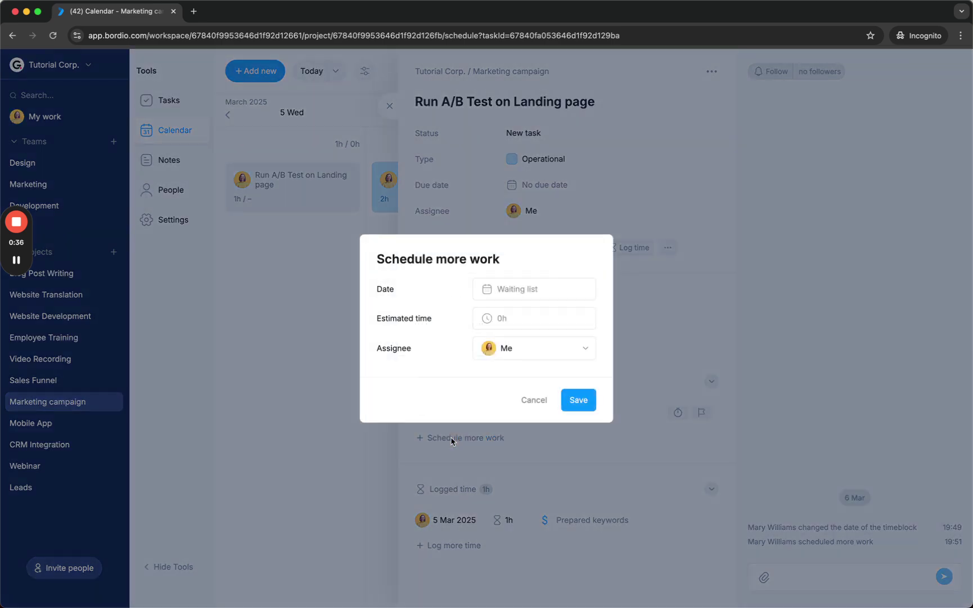
{"action": "left_click", "coordinate": [514, 288]}
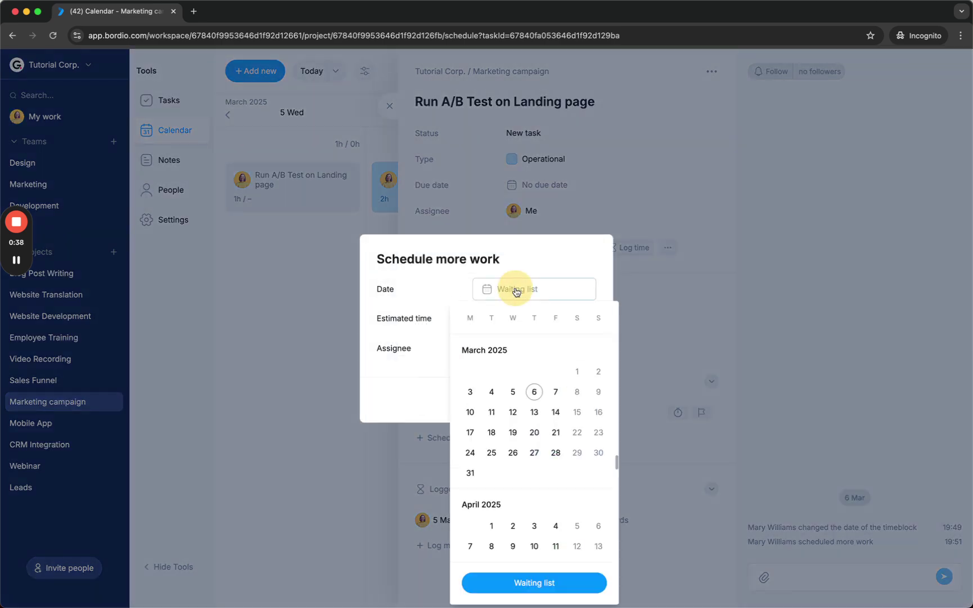
{"action": "left_click", "coordinate": [556, 392]}
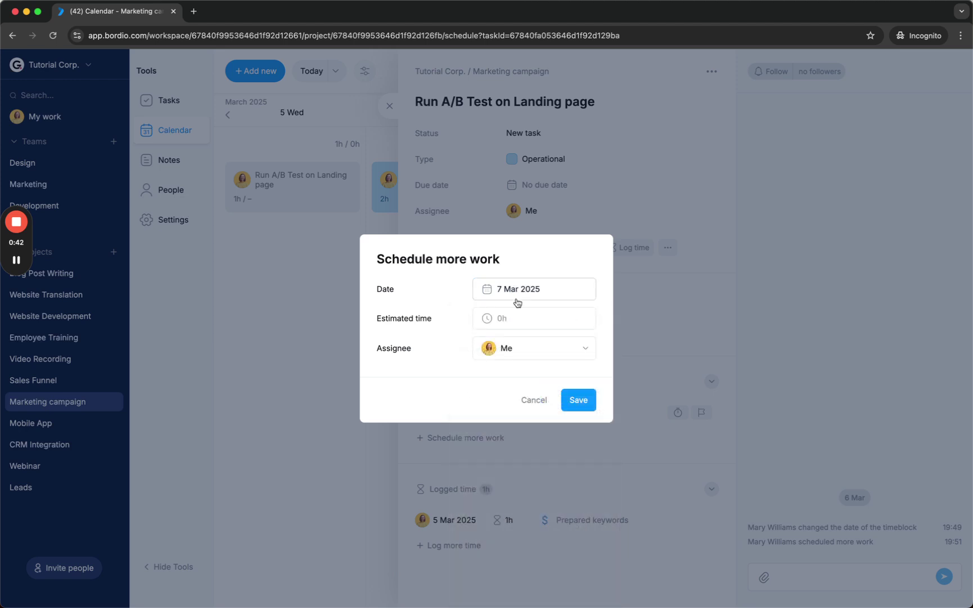
{"action": "left_click", "coordinate": [508, 317]}
{"action": "scroll", "coordinate": [512, 413], "scroll_direction": "down", "scroll_amount": 1}
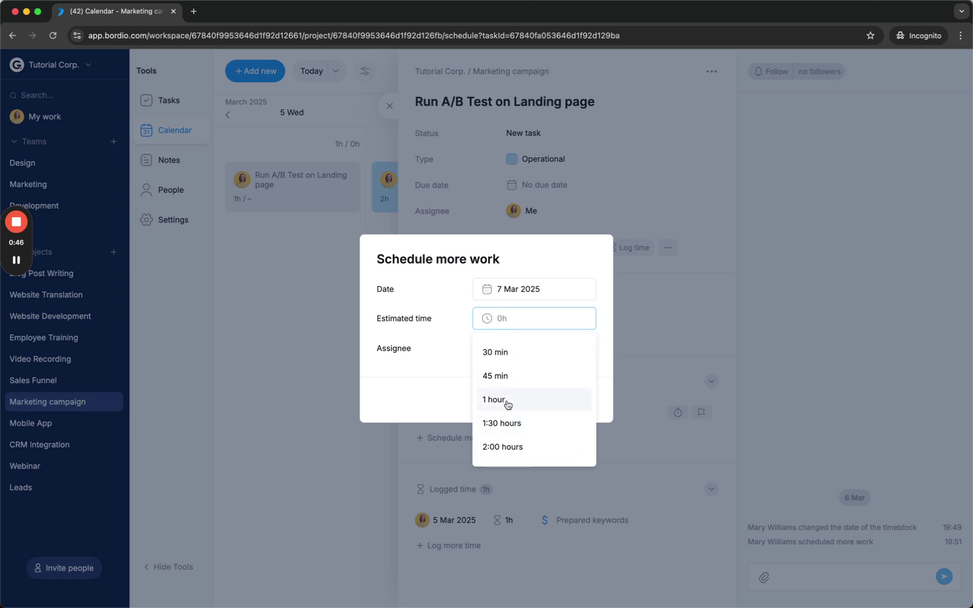
{"action": "left_click", "coordinate": [502, 423]}
{"action": "left_click", "coordinate": [581, 400]}
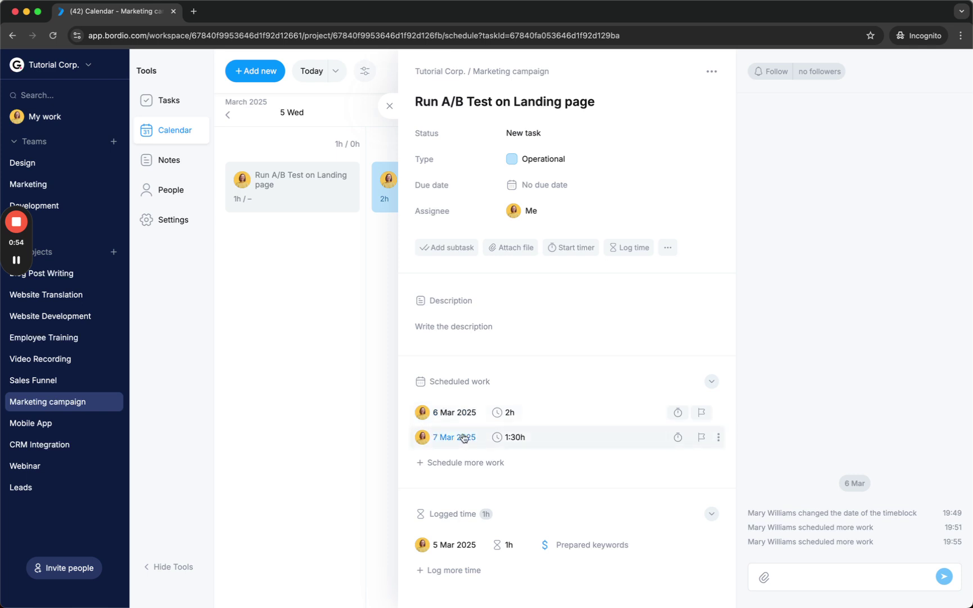
Step: Review the task's scheduled work and logged time entries and compare them with its blocks on the calendar
{"action": "scroll", "coordinate": [464, 438], "scroll_direction": "down", "scroll_amount": 1}
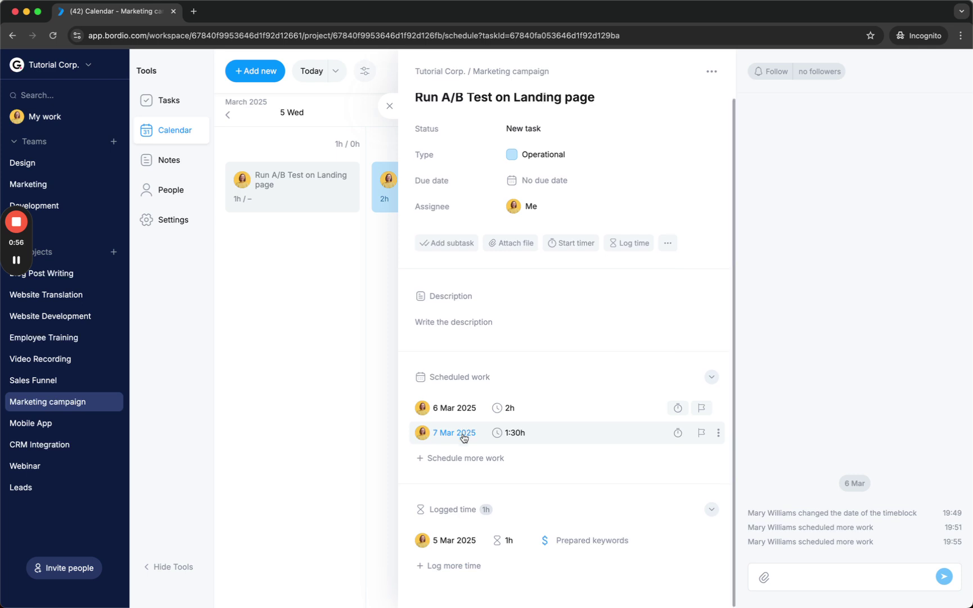
{"action": "left_click_drag", "start_coordinate": [429, 509], "coordinate": [512, 518]}
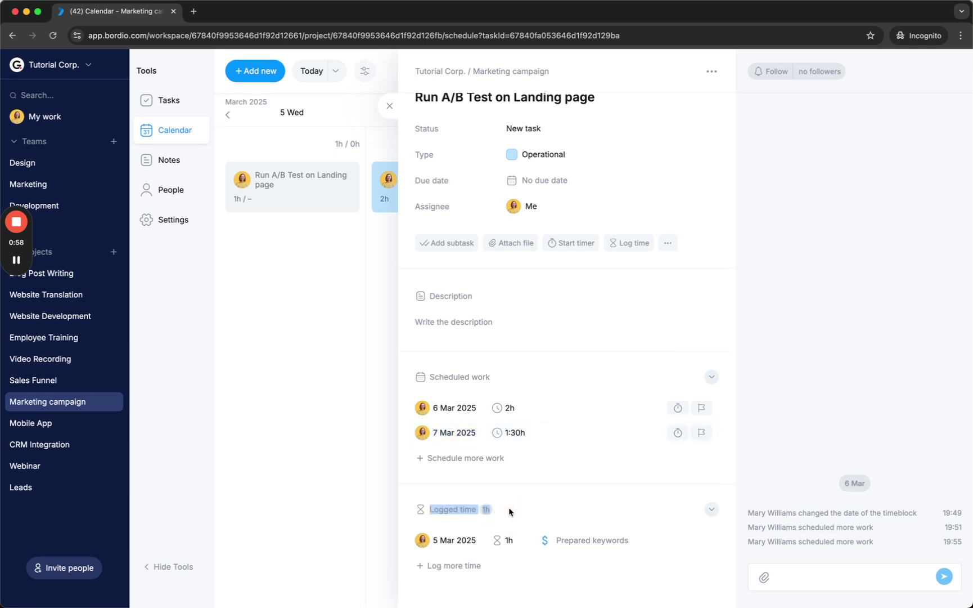
{"action": "left_click", "coordinate": [510, 510]}
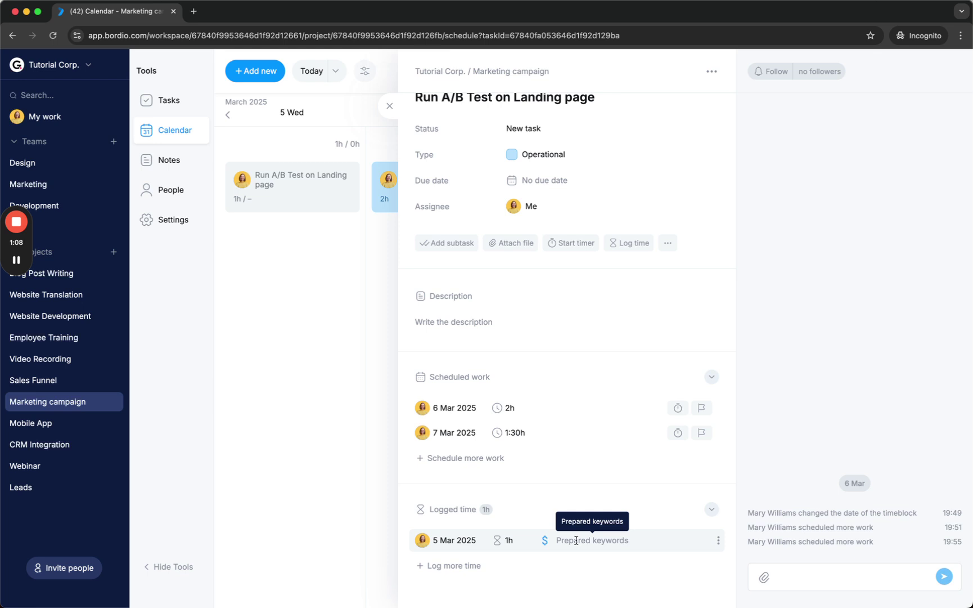
{"action": "left_click", "coordinate": [544, 472]}
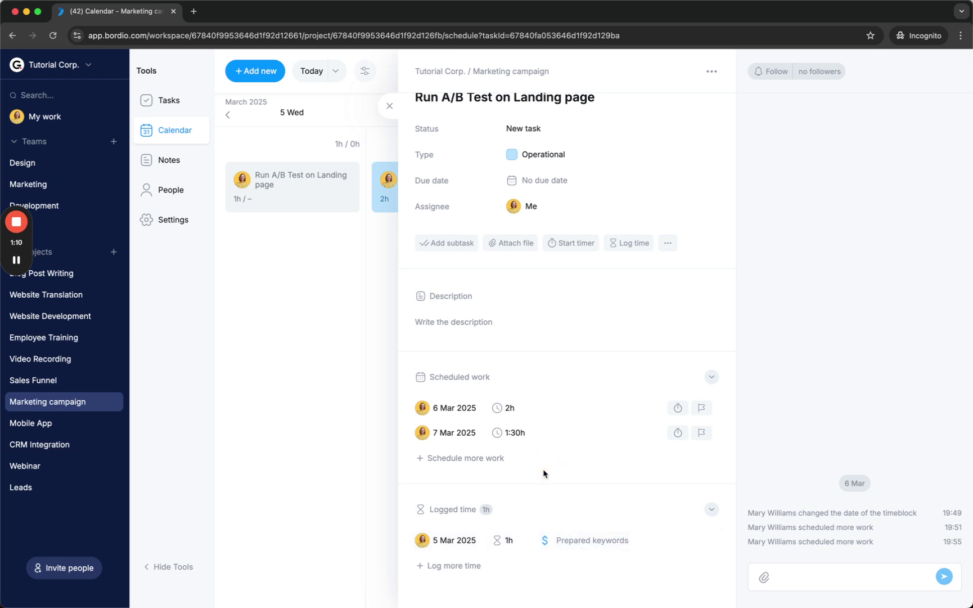
{"action": "left_click", "coordinate": [387, 108]}
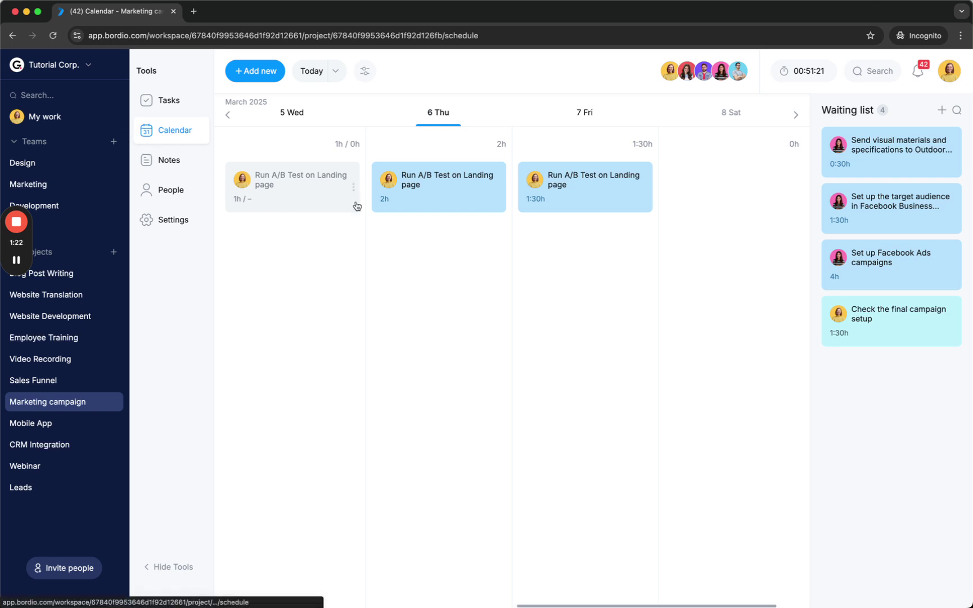
{"action": "left_click", "coordinate": [411, 186]}
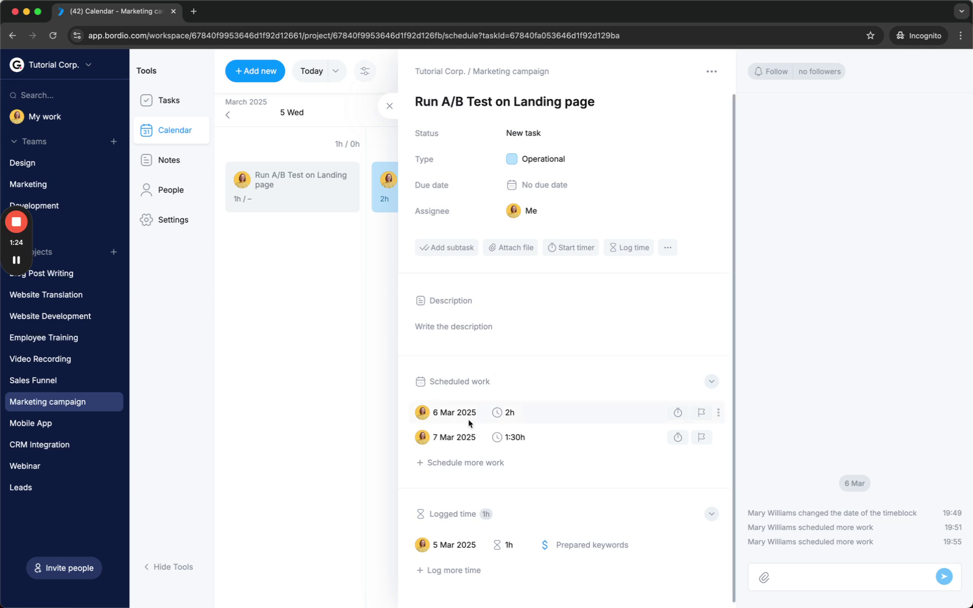
{"action": "left_click_drag", "start_coordinate": [429, 382], "coordinate": [506, 383]}
{"action": "mouse_move", "coordinate": [431, 514]}
{"action": "left_mouse_down"}
{"action": "mouse_move", "coordinate": [493, 515]}
{"action": "mouse_move", "coordinate": [430, 513]}
{"action": "left_mouse_up"}
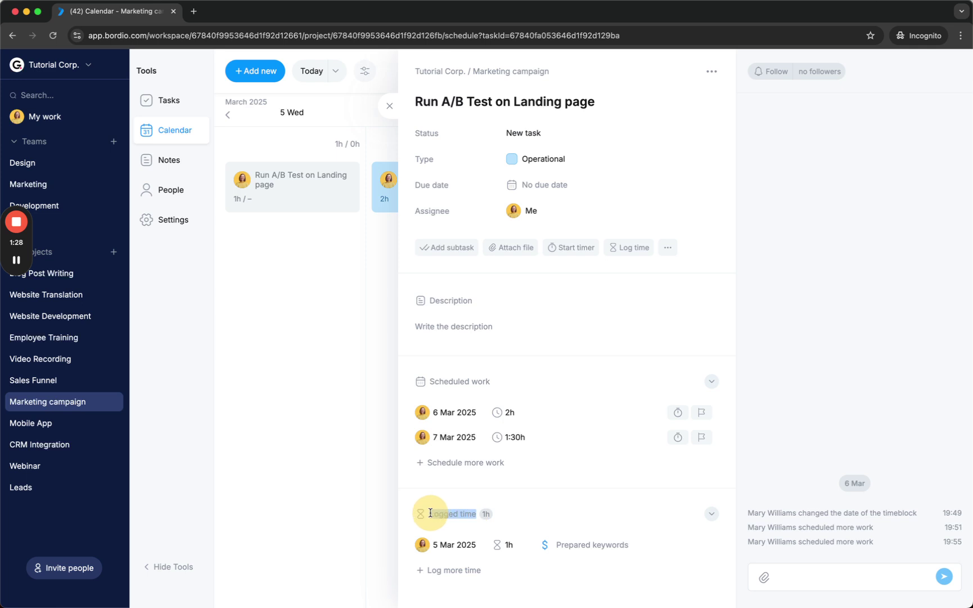
{"action": "left_click", "coordinate": [299, 191]}
{"action": "left_click", "coordinate": [387, 106]}
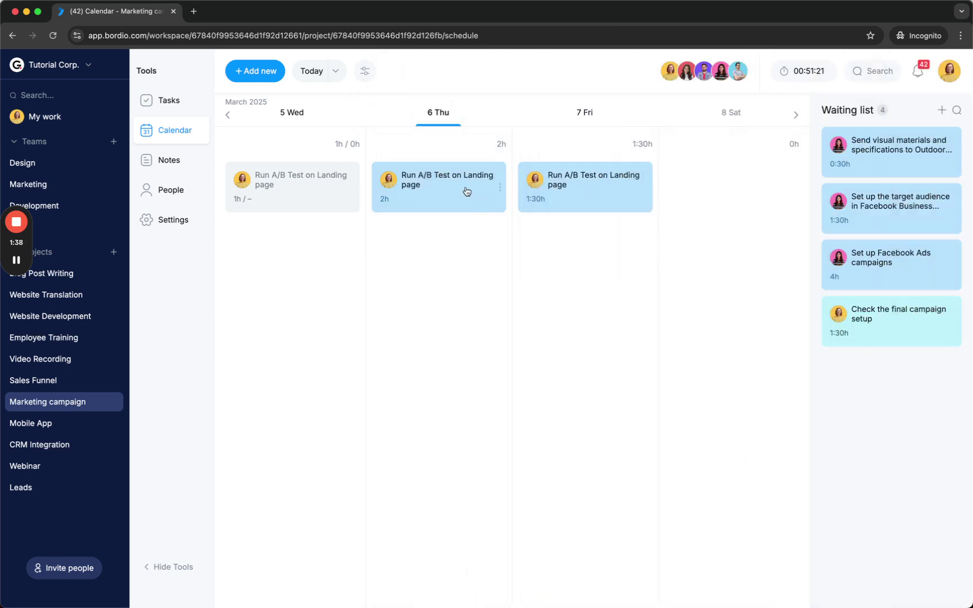
Step: Start the timer on the Run A/B Test on Landing page task's 6 Mar 2025 scheduled work and return to the calendar
{"action": "left_click", "coordinate": [463, 191]}
{"action": "left_click", "coordinate": [541, 160]}
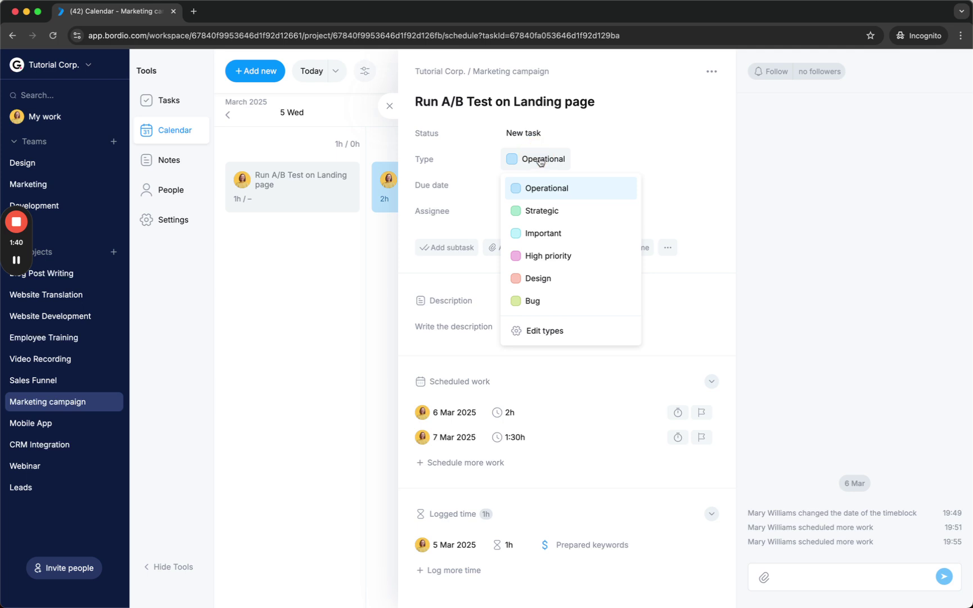
{"action": "left_click", "coordinate": [540, 162]}
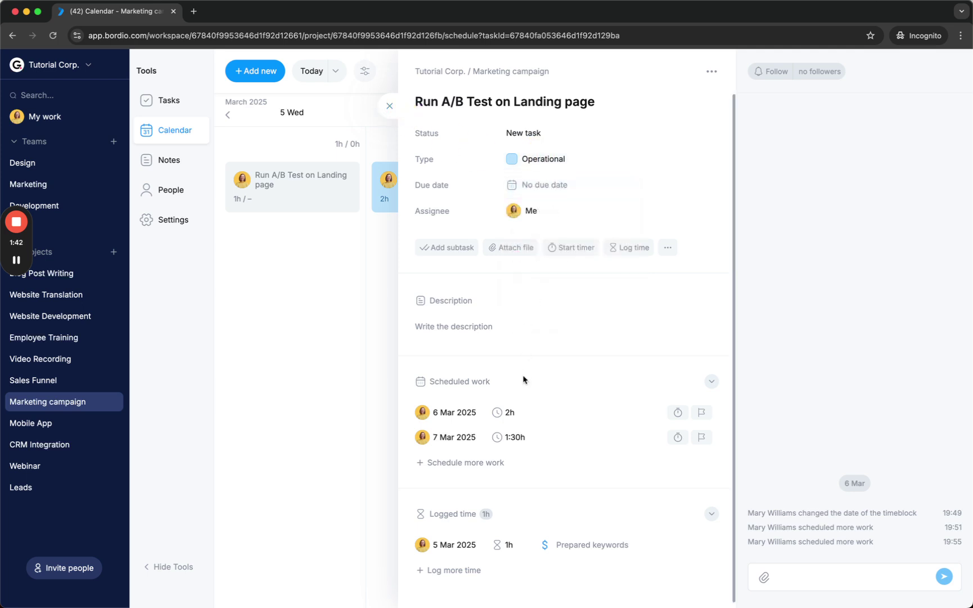
{"action": "scroll", "coordinate": [525, 381], "scroll_direction": "down", "scroll_amount": 1}
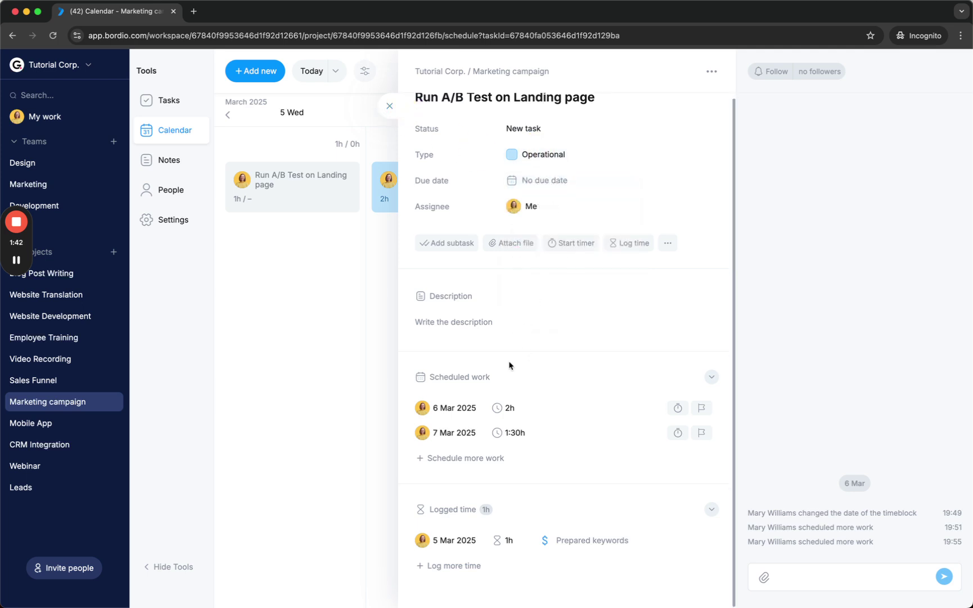
{"action": "left_click", "coordinate": [455, 411]}
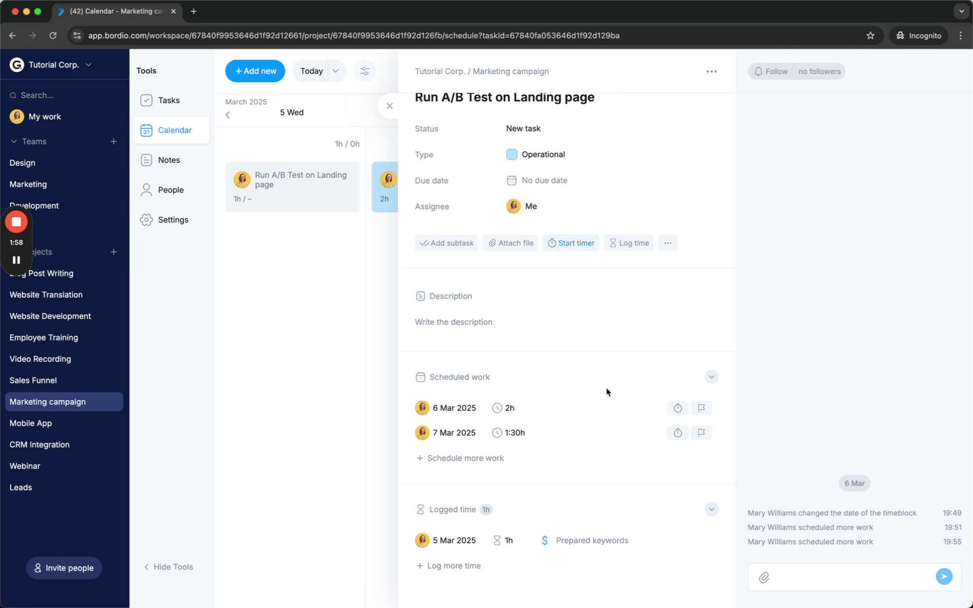
{"action": "left_click", "coordinate": [678, 407]}
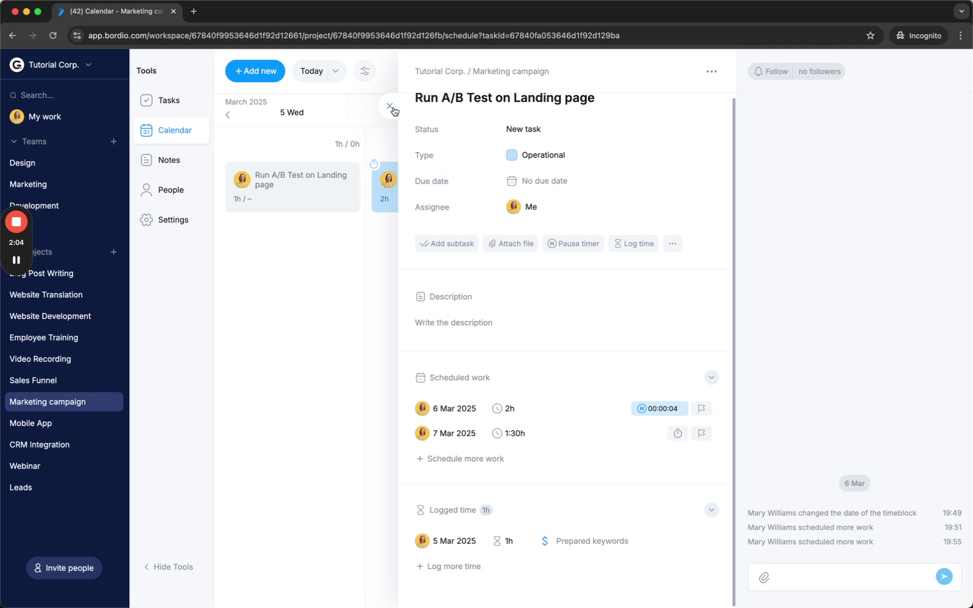
{"action": "left_click", "coordinate": [392, 238]}
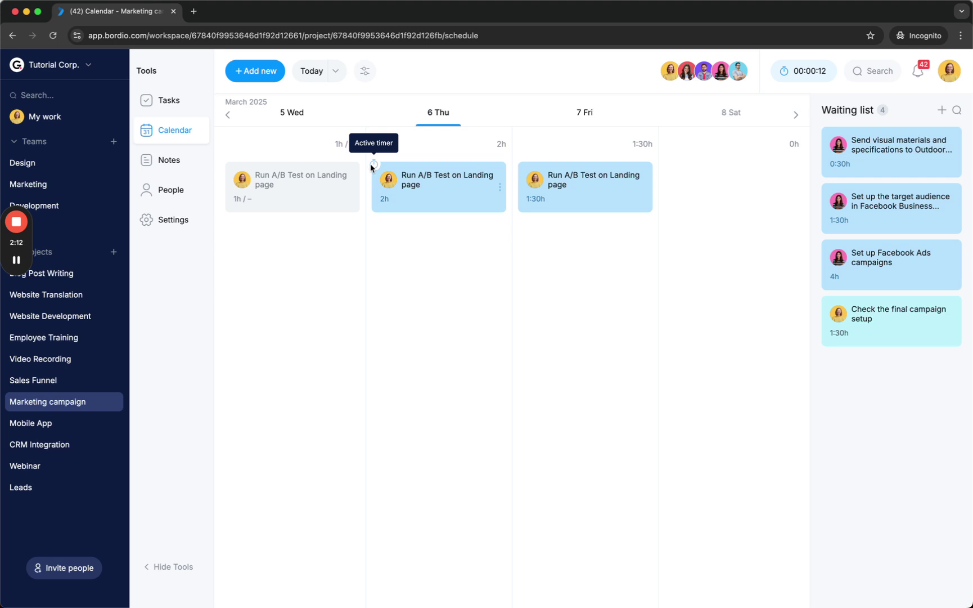
Step: Reopen the Run A/B Test on Landing page task from its 6 Mar block and set its status to In Progress
{"action": "left_click", "coordinate": [429, 187]}
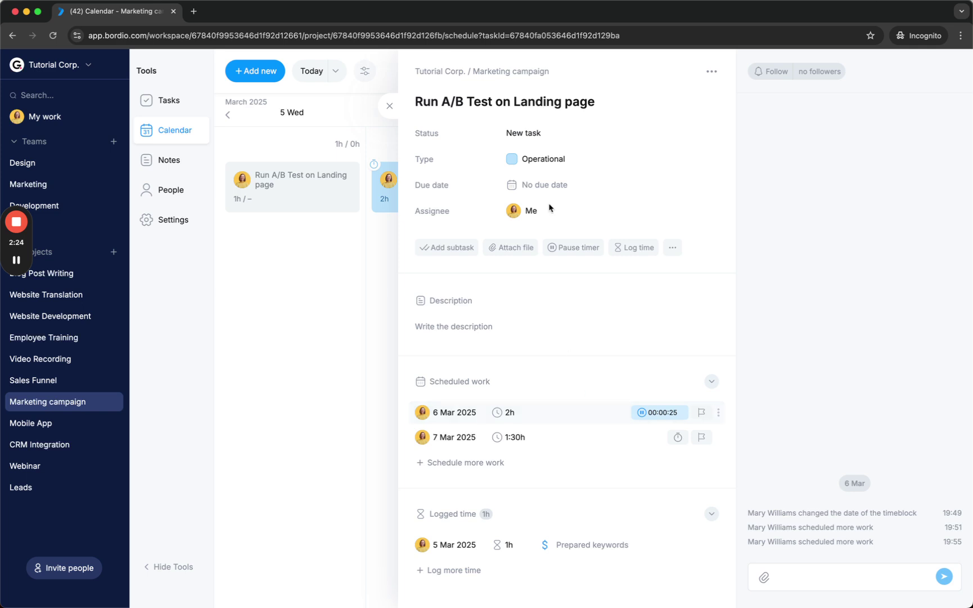
{"action": "left_click", "coordinate": [525, 132]}
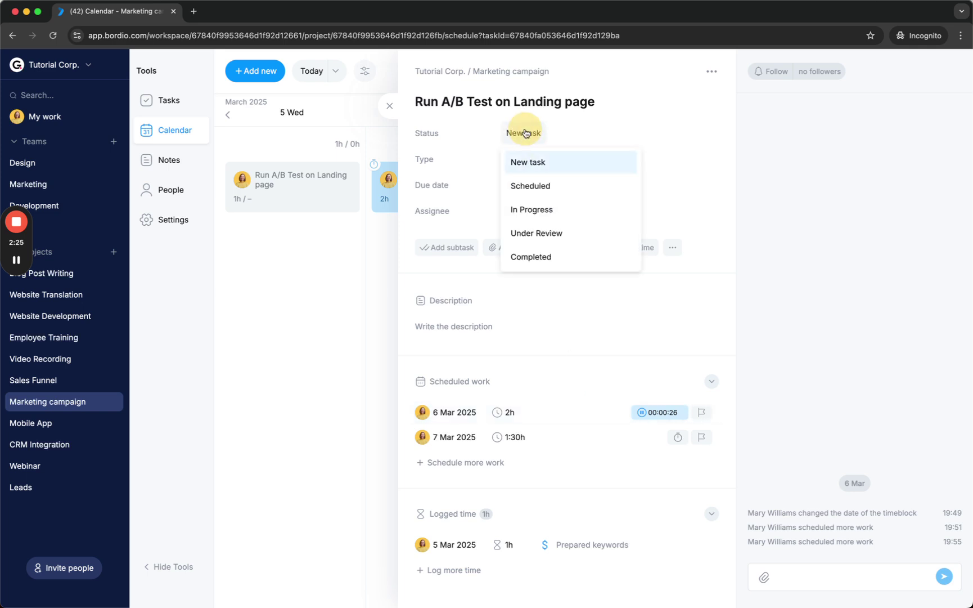
{"action": "left_click", "coordinate": [532, 211]}
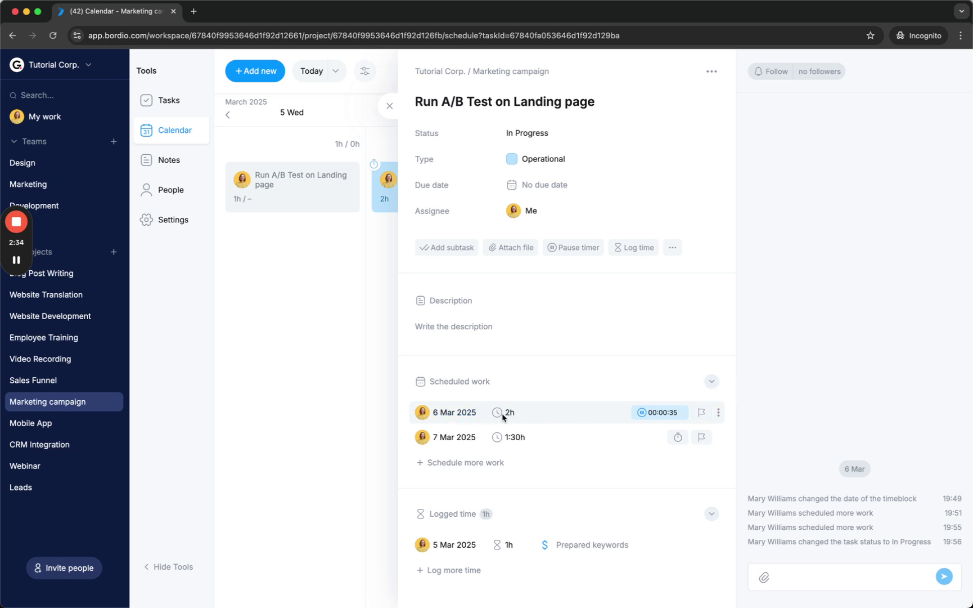
Step: Complete the 6 Mar 2025 scheduled work and manually enter 2:12h as the spent time
{"action": "left_click", "coordinate": [701, 412]}
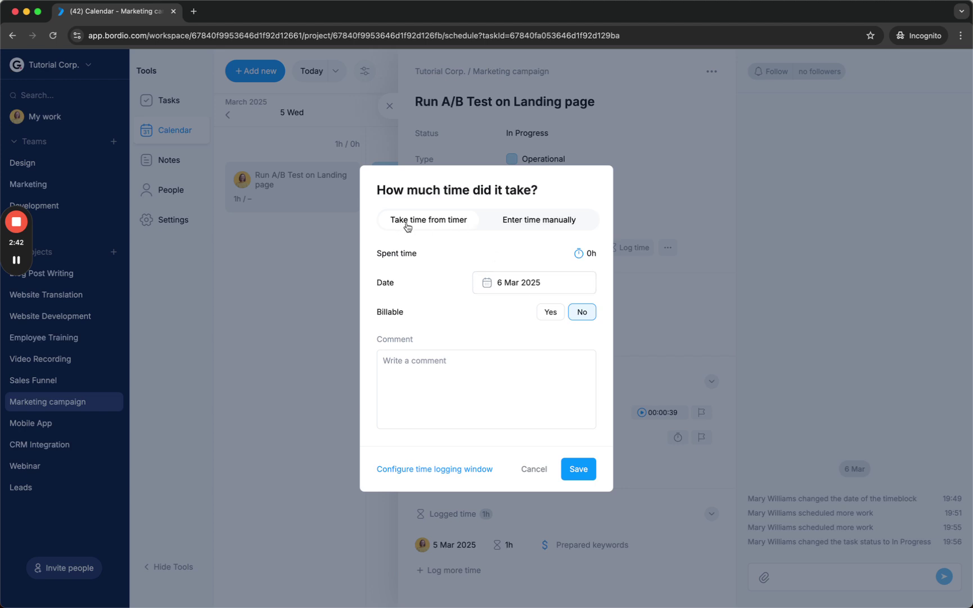
{"action": "left_click", "coordinate": [588, 253]}
{"action": "left_click", "coordinate": [532, 221]}
{"action": "left_click", "coordinate": [517, 252]}
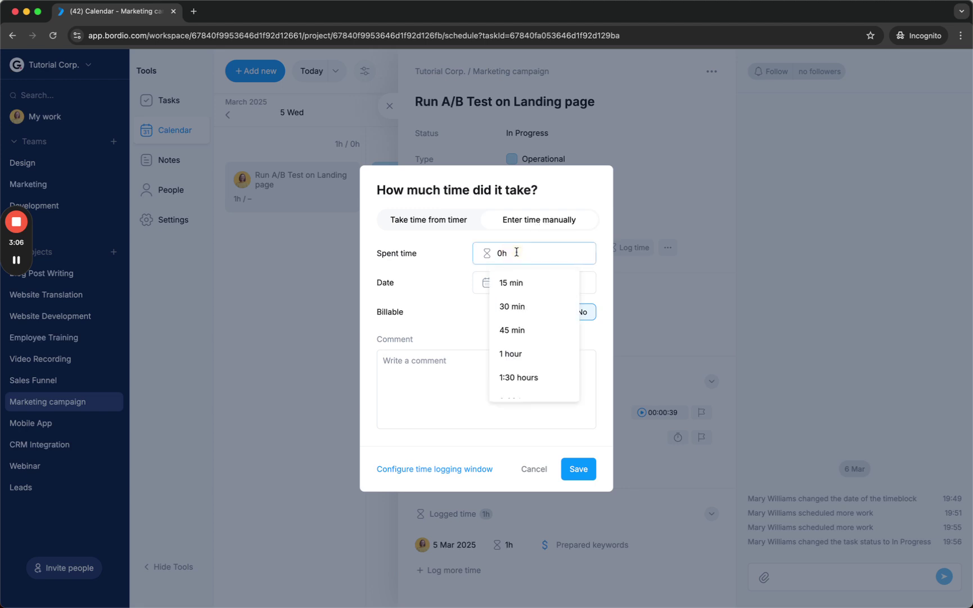
{"action": "left_click", "coordinate": [433, 224]}
{"action": "left_click", "coordinate": [506, 232]}
{"action": "left_click", "coordinate": [507, 253]}
{"action": "scroll", "coordinate": [515, 327], "scroll_direction": "down", "scroll_amount": 1}
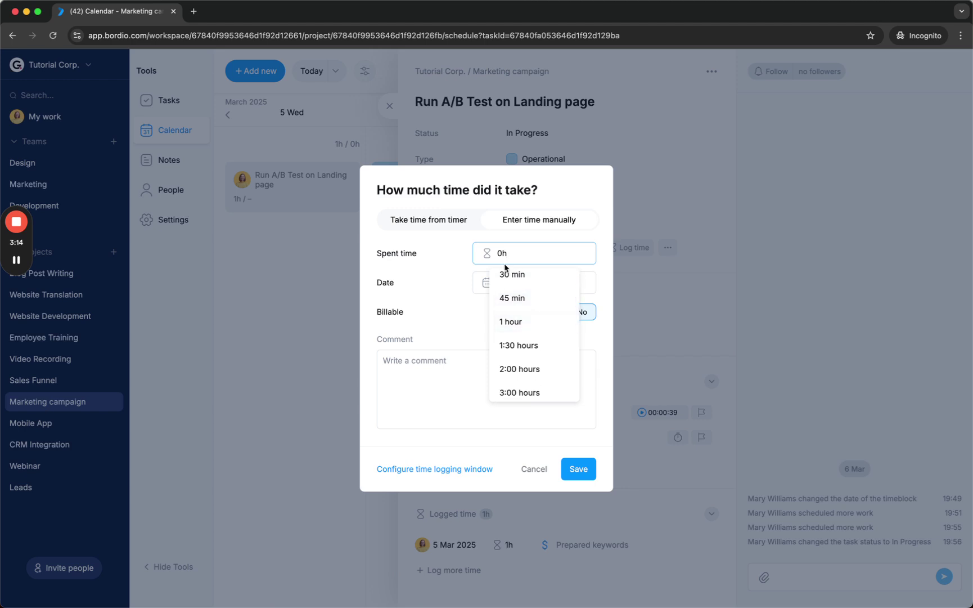
{"action": "key", "text": "BackSpace"}
{"action": "key", "text": "BackSpace"}
{"action": "type", "text": "2:12"}
{"action": "key", "text": "Return"}
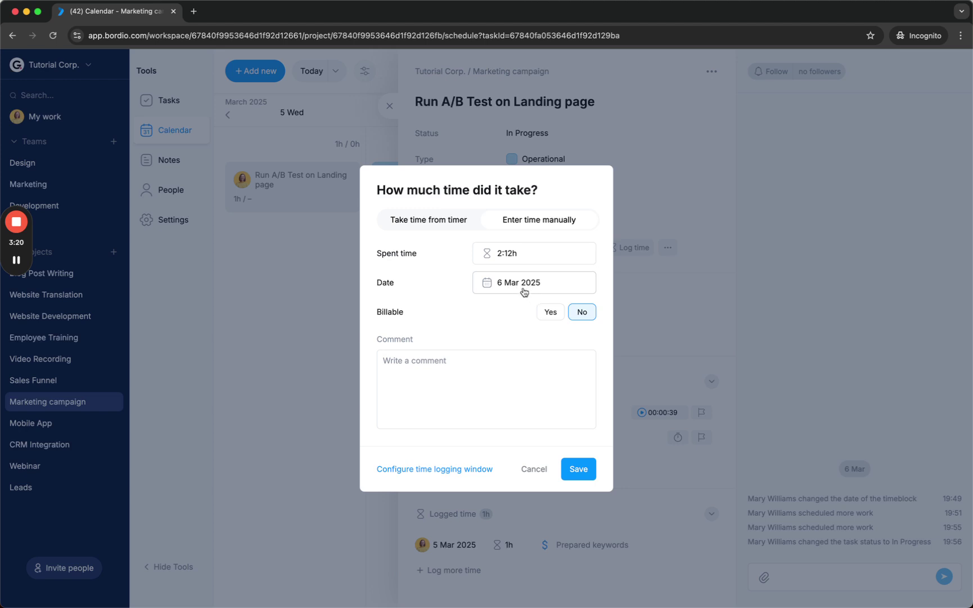
Step: Mark the time entry as billable, add the comment "Set up ad campaigns" and save it
{"action": "left_click", "coordinate": [551, 313]}
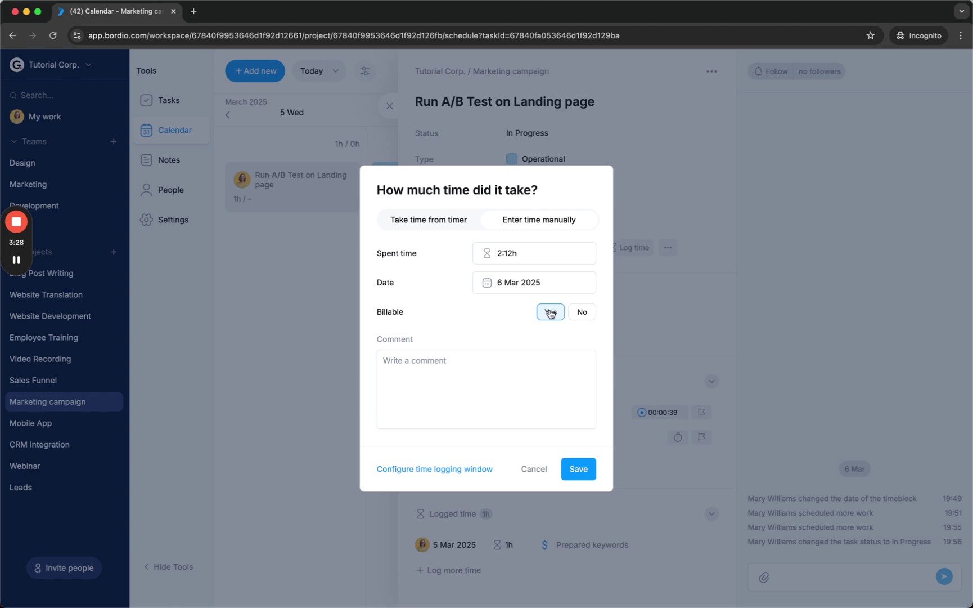
{"action": "left_click", "coordinate": [500, 372]}
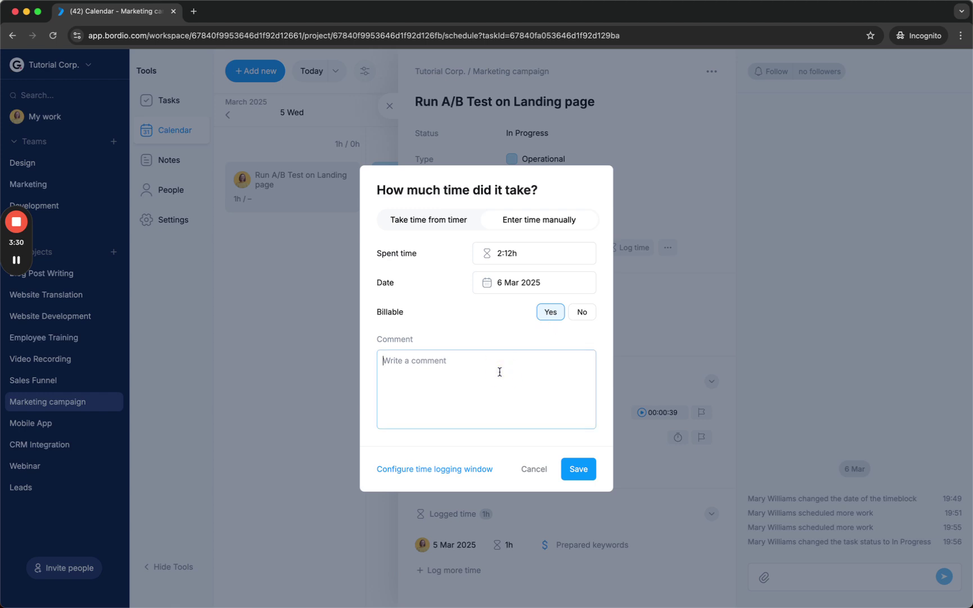
{"action": "left_click", "coordinate": [500, 371]}
{"action": "type", "text": "Set up ad campaigns"}
{"action": "left_click", "coordinate": [577, 469]}
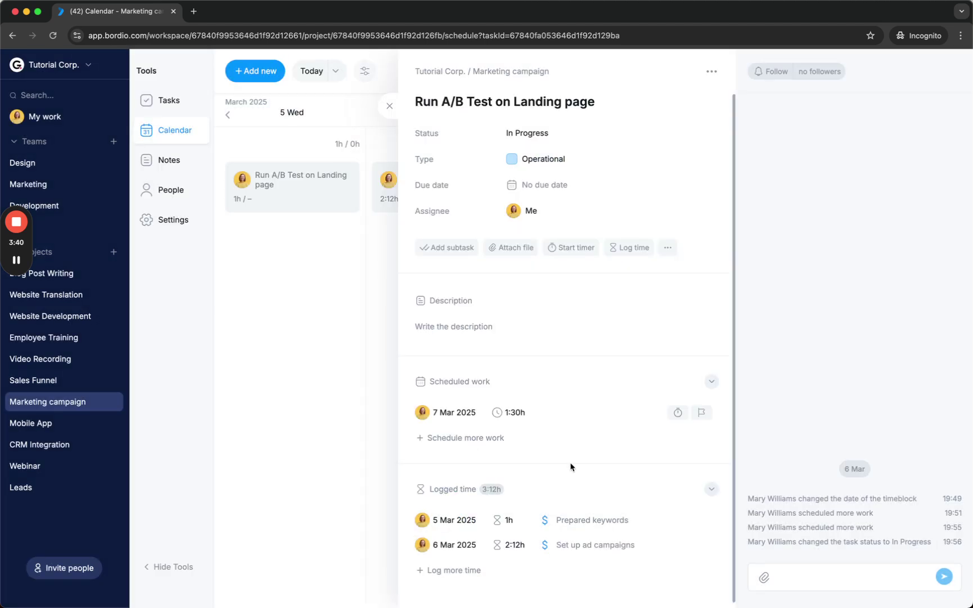
Step: Review the task's remaining scheduled work, total logged time and entry comments, then return to the calendar
{"action": "left_click_drag", "start_coordinate": [430, 381], "coordinate": [491, 383]}
{"action": "left_click", "coordinate": [451, 397]}
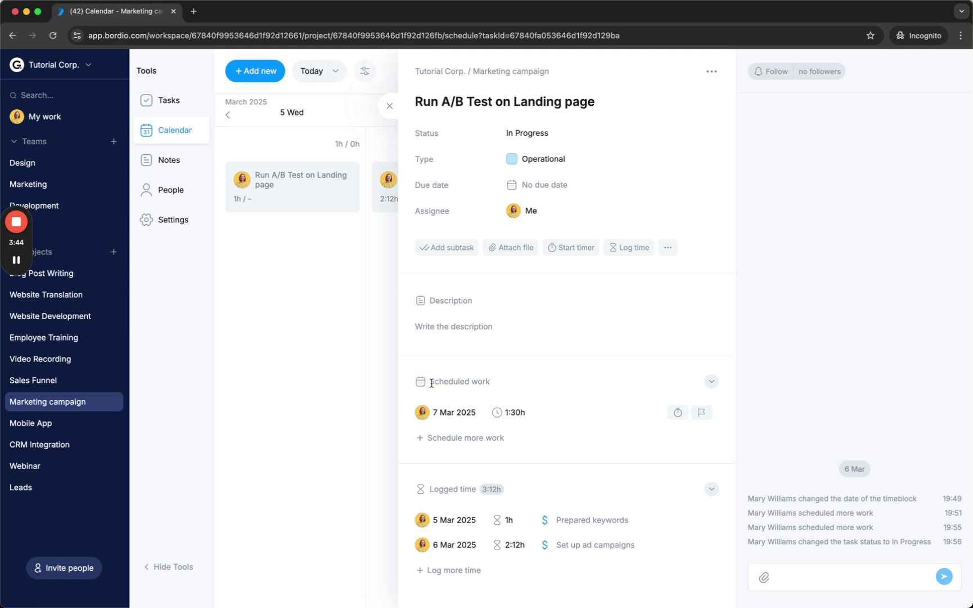
{"action": "scroll", "coordinate": [473, 490], "scroll_direction": "down", "scroll_amount": 1}
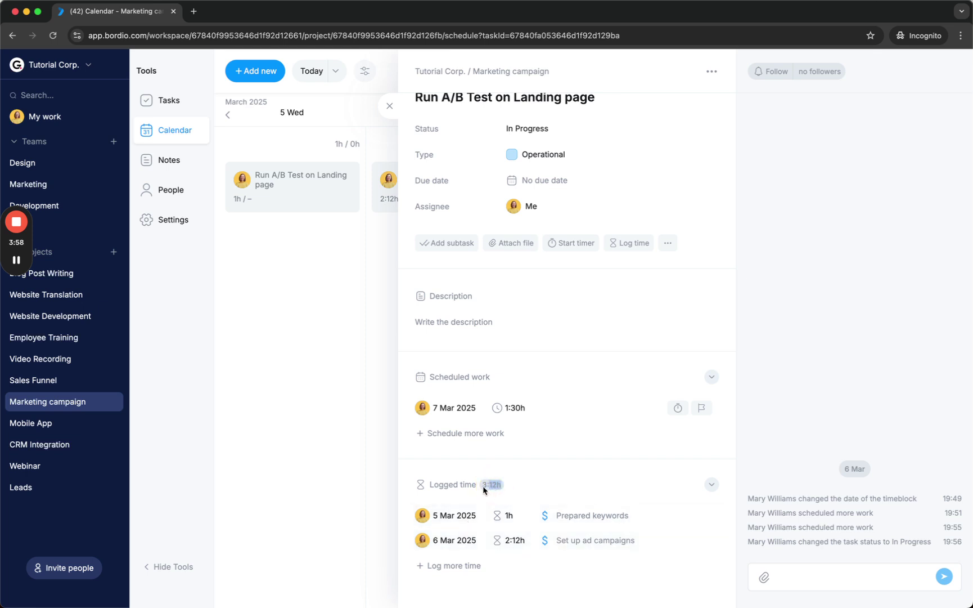
{"action": "left_click_drag", "start_coordinate": [492, 487], "coordinate": [498, 489]}
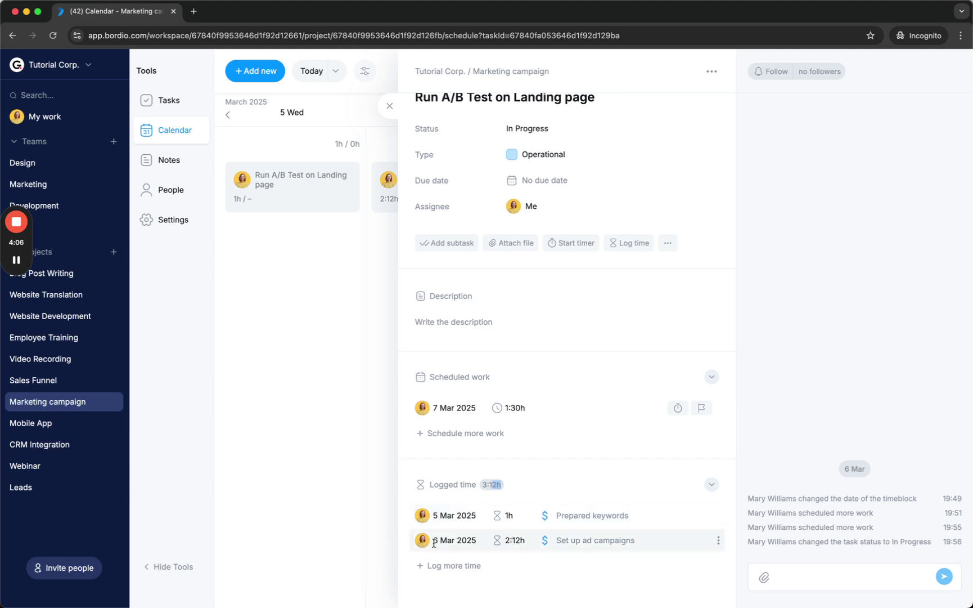
{"action": "left_click", "coordinate": [550, 561]}
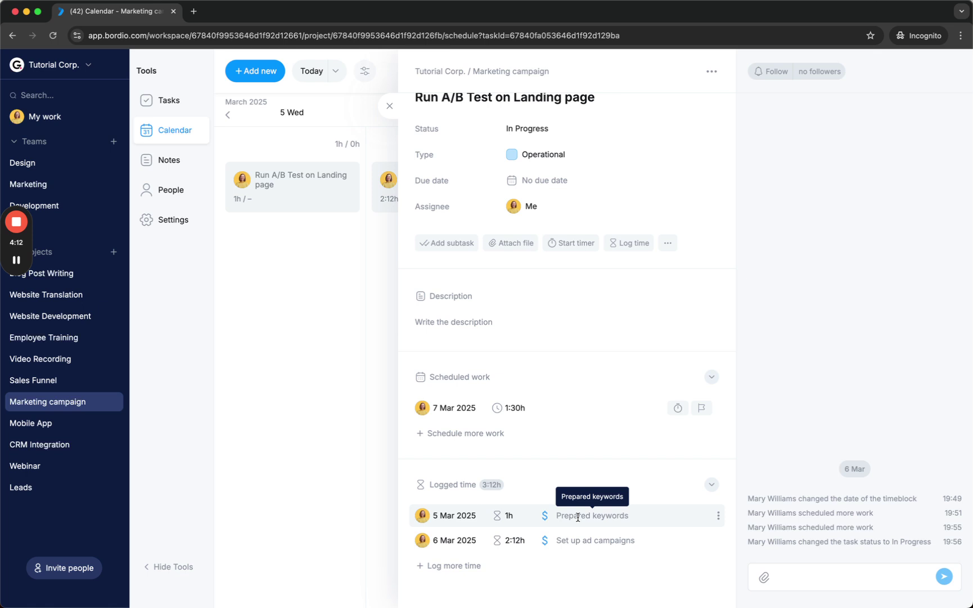
{"action": "left_click", "coordinate": [391, 107]}
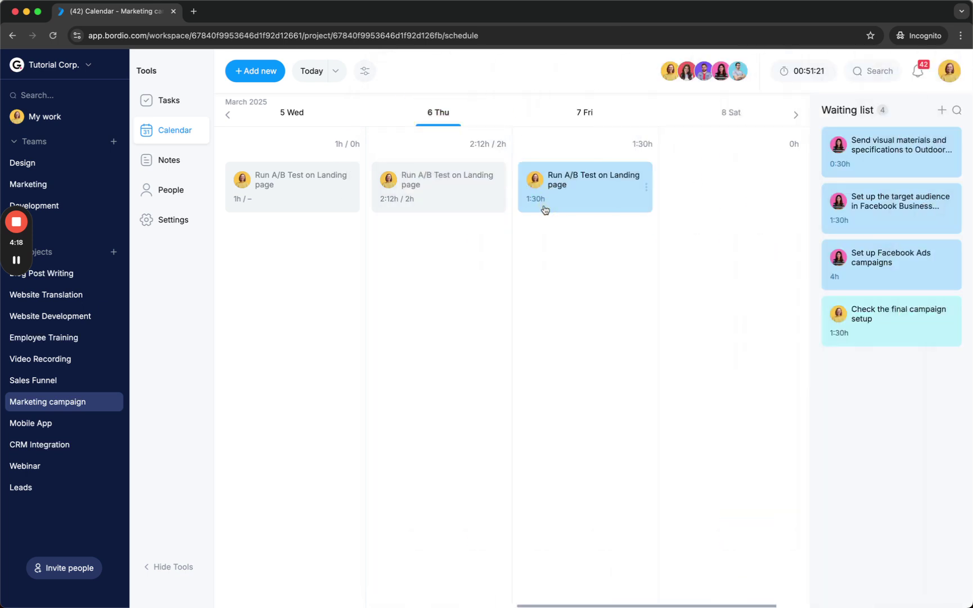
Step: Complete the 7 Mar 2025 scheduled work of Run A/B Test on Landing page, saving 1:30h as non-billable and marking the task completed
{"action": "left_click", "coordinate": [580, 185]}
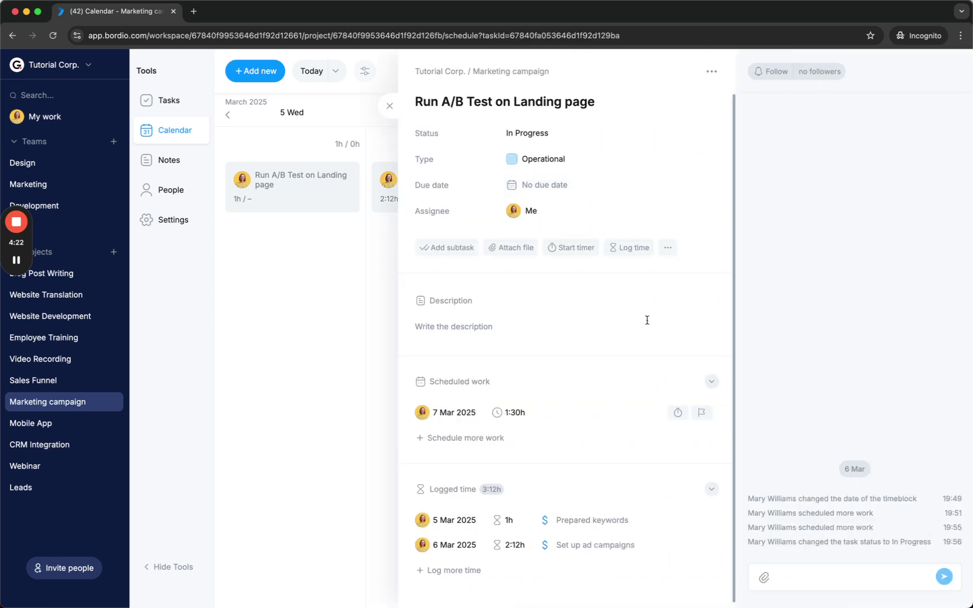
{"action": "left_click", "coordinate": [701, 413]}
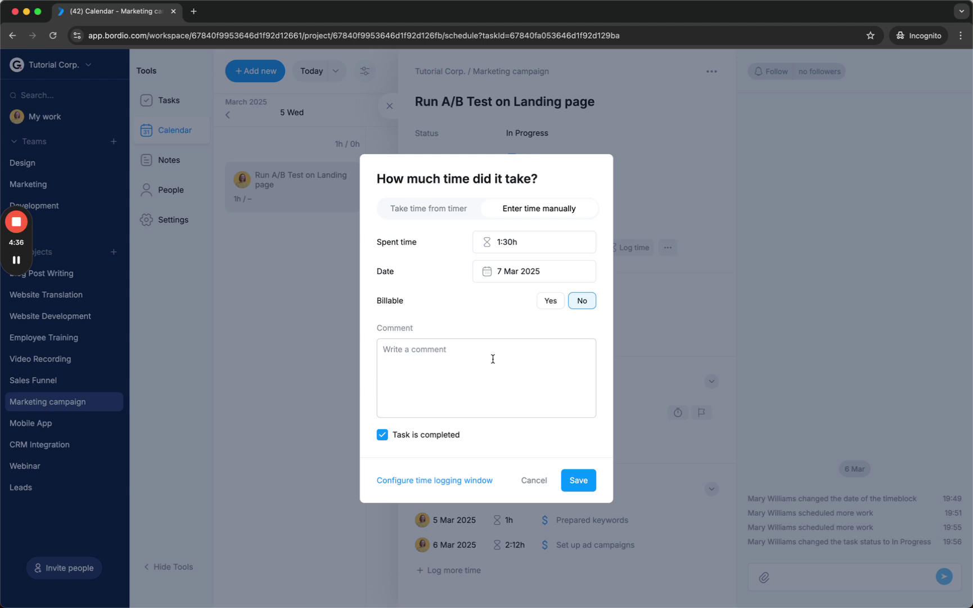
{"action": "left_click", "coordinate": [578, 481]}
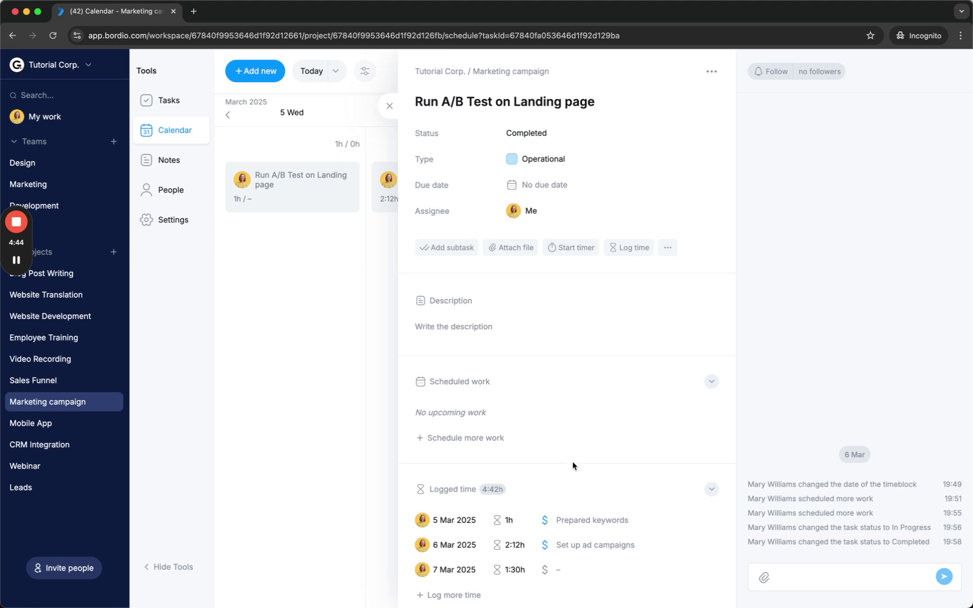
Step: Review the completed task's status options, scheduled work and logged time entries, then return to the calendar
{"action": "left_click", "coordinate": [538, 134]}
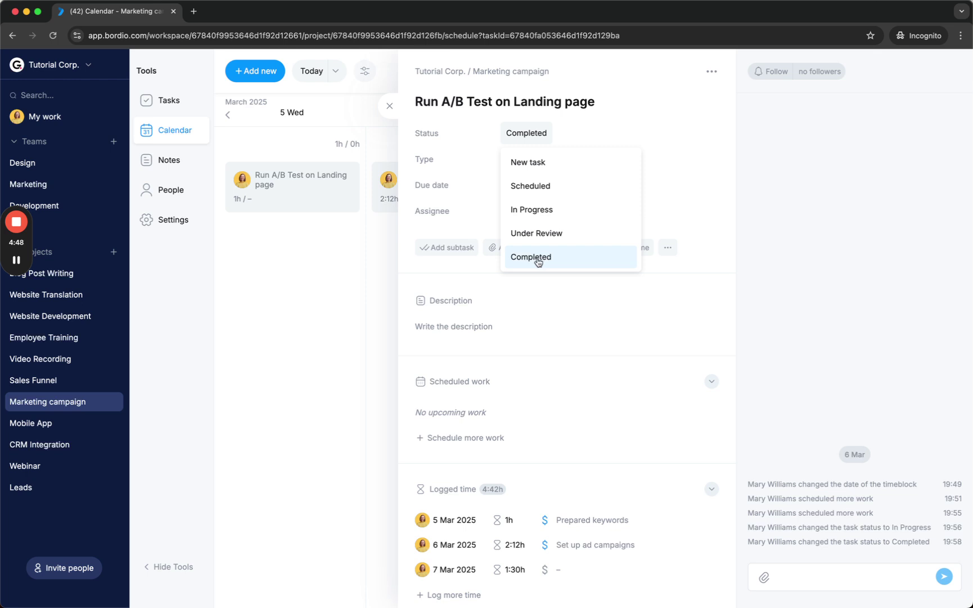
{"action": "left_click", "coordinate": [632, 385]}
{"action": "scroll", "coordinate": [576, 428], "scroll_direction": "down", "scroll_amount": 1}
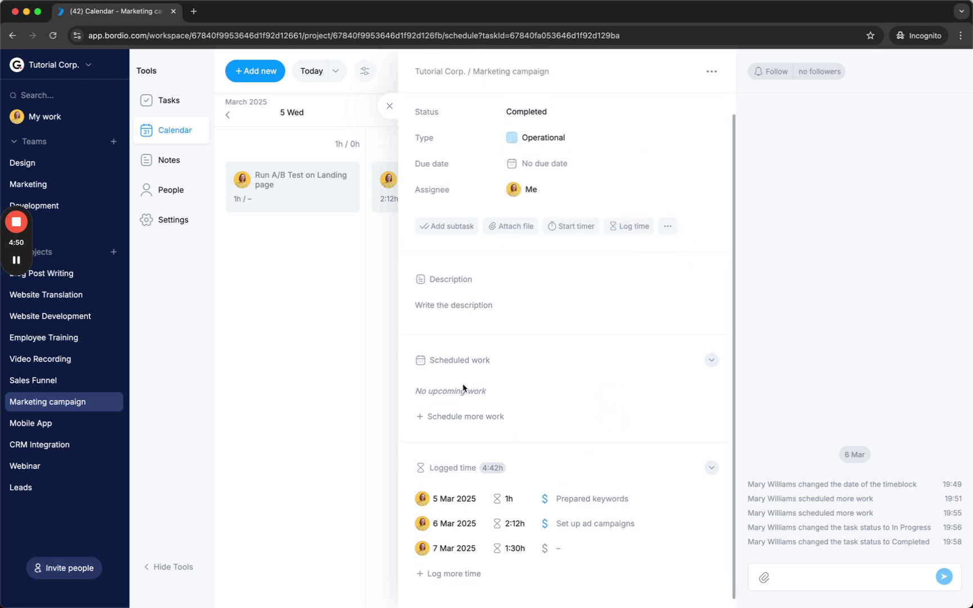
{"action": "left_click_drag", "start_coordinate": [491, 390], "coordinate": [415, 390]}
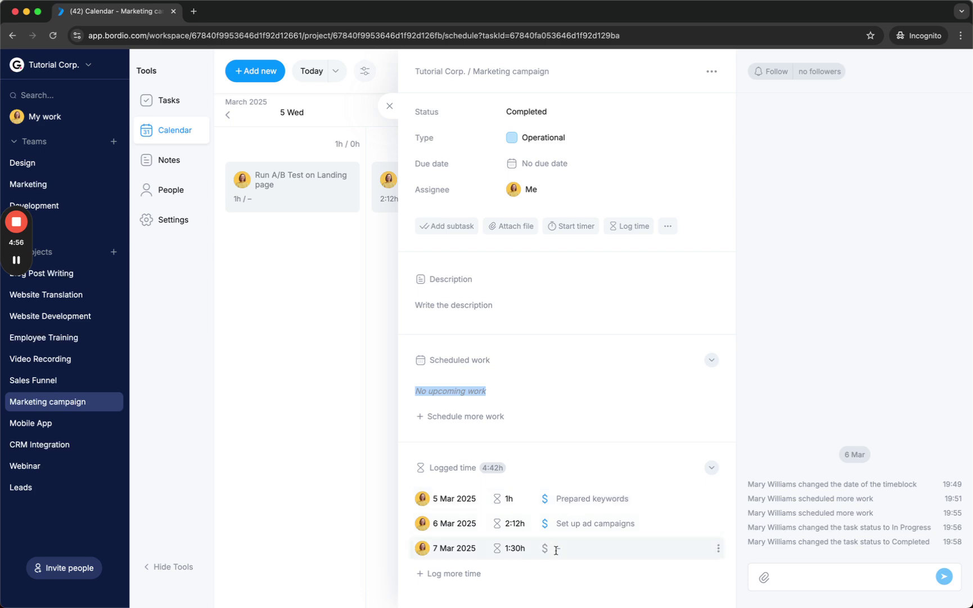
{"action": "left_click", "coordinate": [482, 417]}
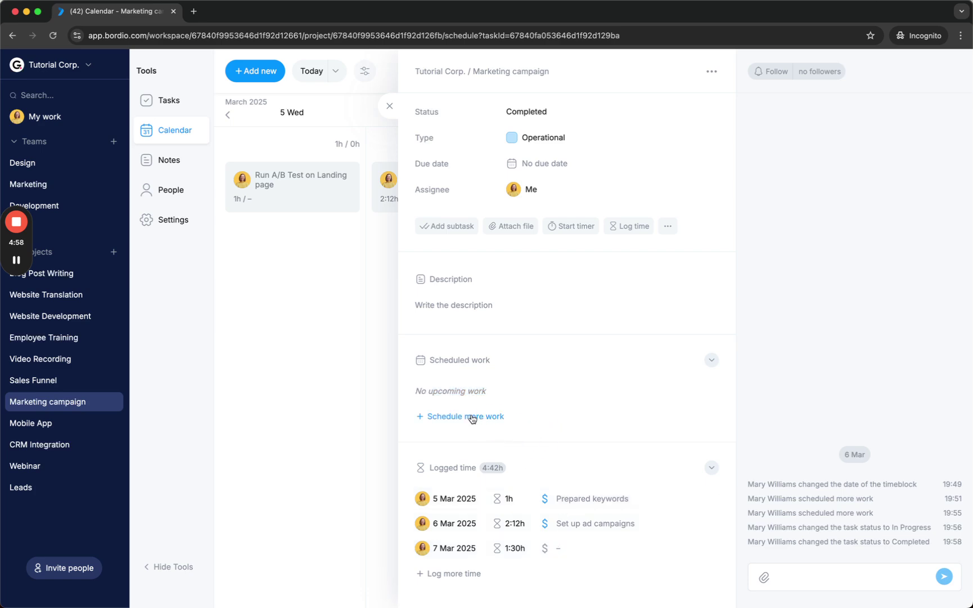
{"action": "left_click", "coordinate": [473, 420]}
{"action": "left_click", "coordinate": [527, 400]}
{"action": "left_click", "coordinate": [389, 106]}
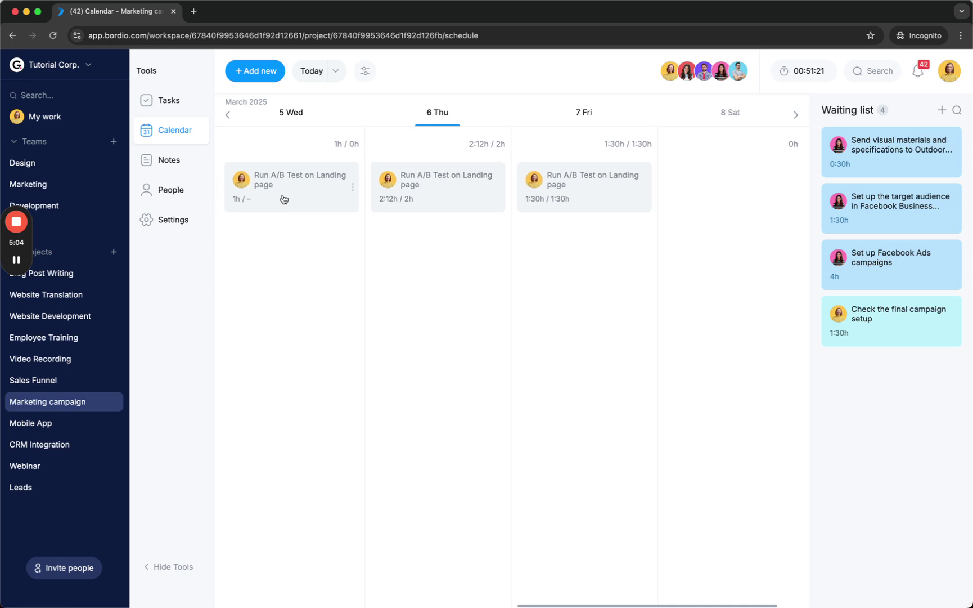
Step: Reopen the task from its 7 Mar block, check its total logged time and close it again
{"action": "left_click", "coordinate": [591, 185]}
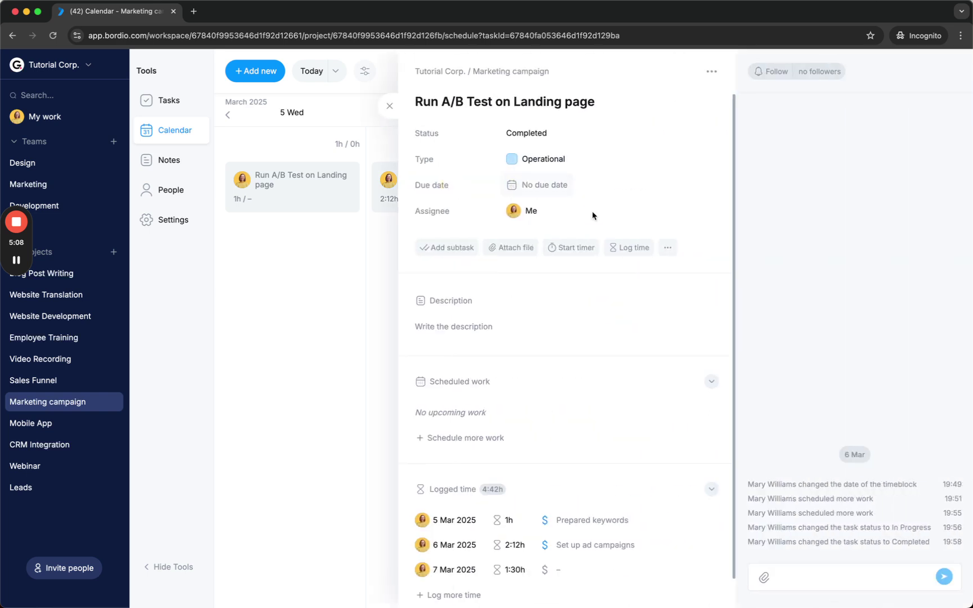
{"action": "left_click_drag", "start_coordinate": [433, 461], "coordinate": [502, 463]}
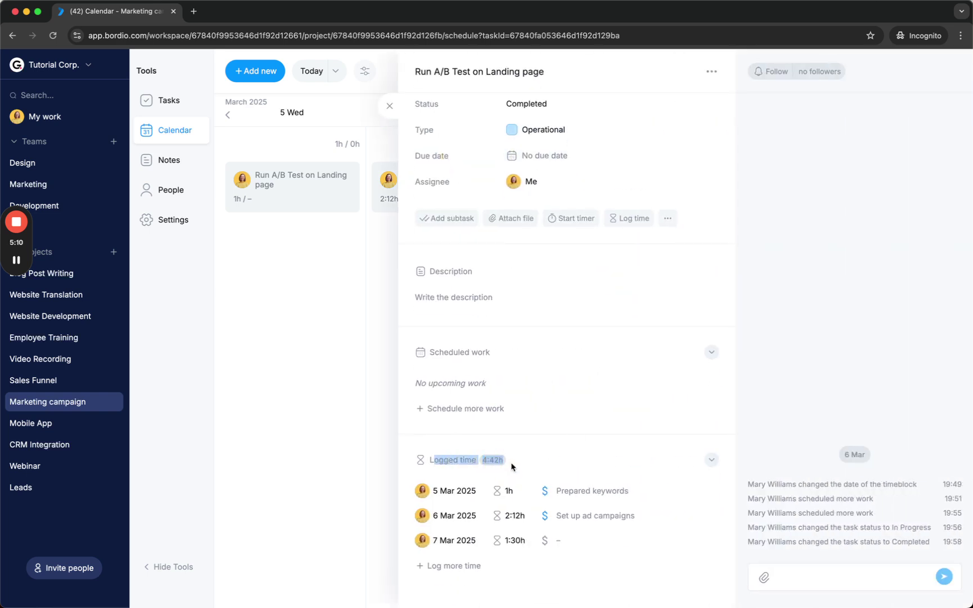
{"action": "left_click", "coordinate": [510, 464]}
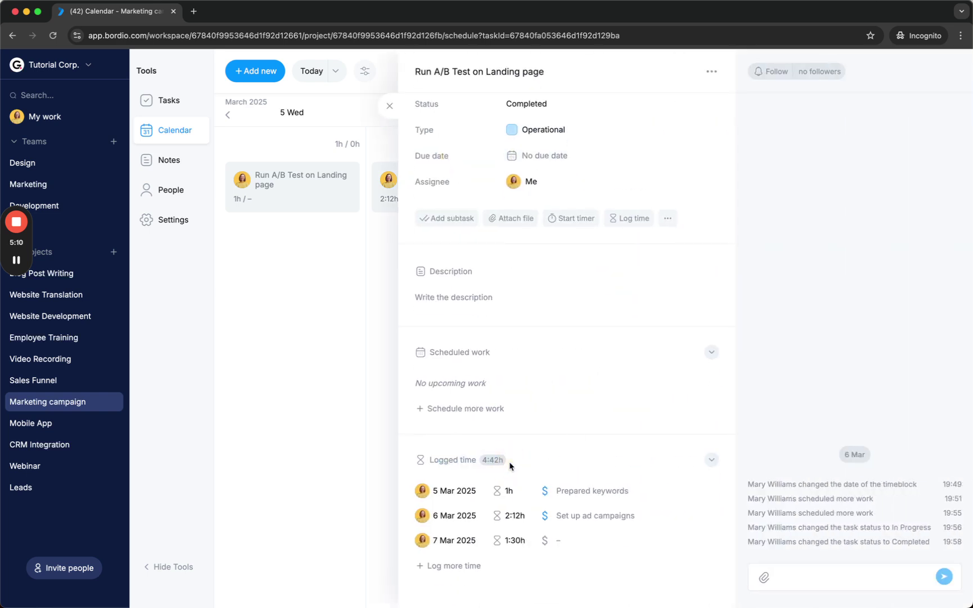
{"action": "left_click", "coordinate": [392, 107]}
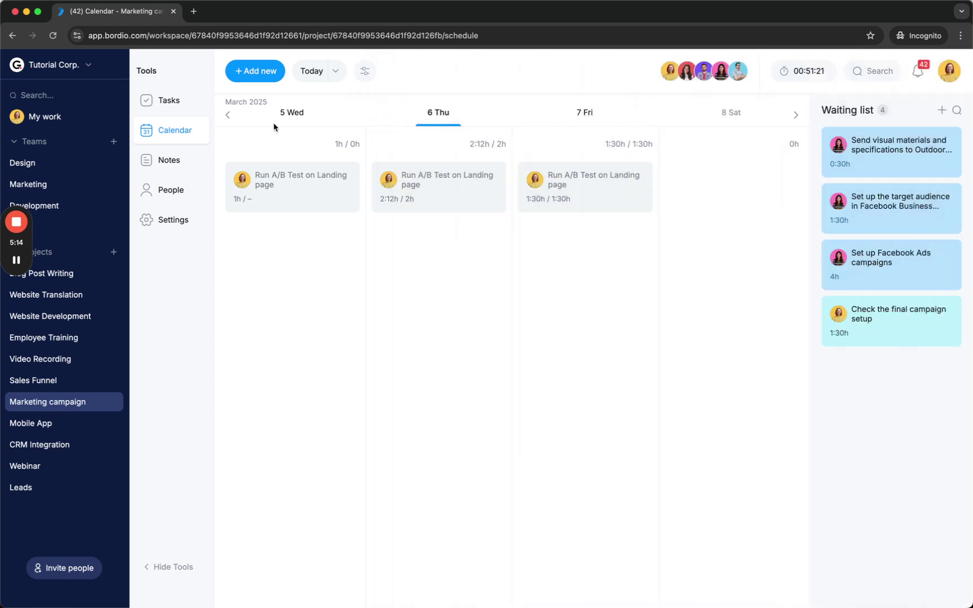
Step: Start a new task named "Set up Google Ads campaign" in the Marketing campaign project and set its type to Strategic
{"action": "left_click", "coordinate": [259, 74]}
{"action": "left_click", "coordinate": [261, 98]}
{"action": "type", "text": "Set up Google Ads campaign"}
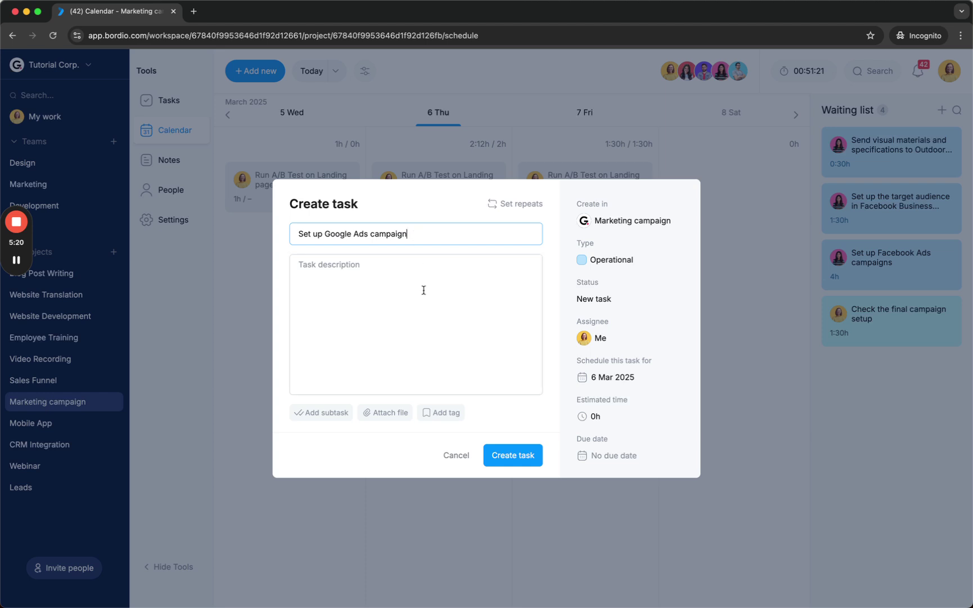
{"action": "left_click", "coordinate": [612, 259]}
{"action": "left_click", "coordinate": [612, 310]}
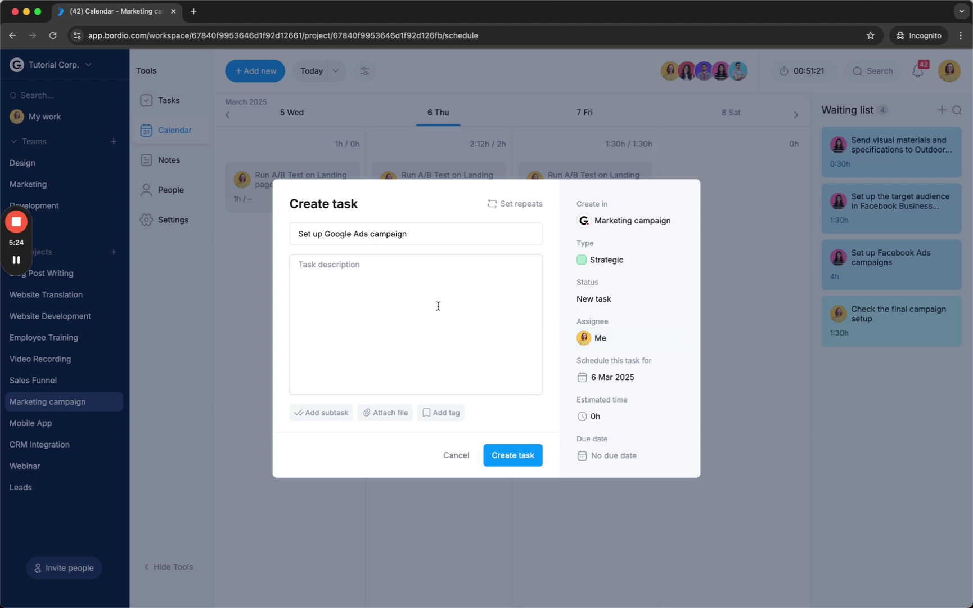
Step: Set the new task's estimated time to 3 hours and its due date to 10 Mar 2025, then create it
{"action": "left_click", "coordinate": [593, 417]}
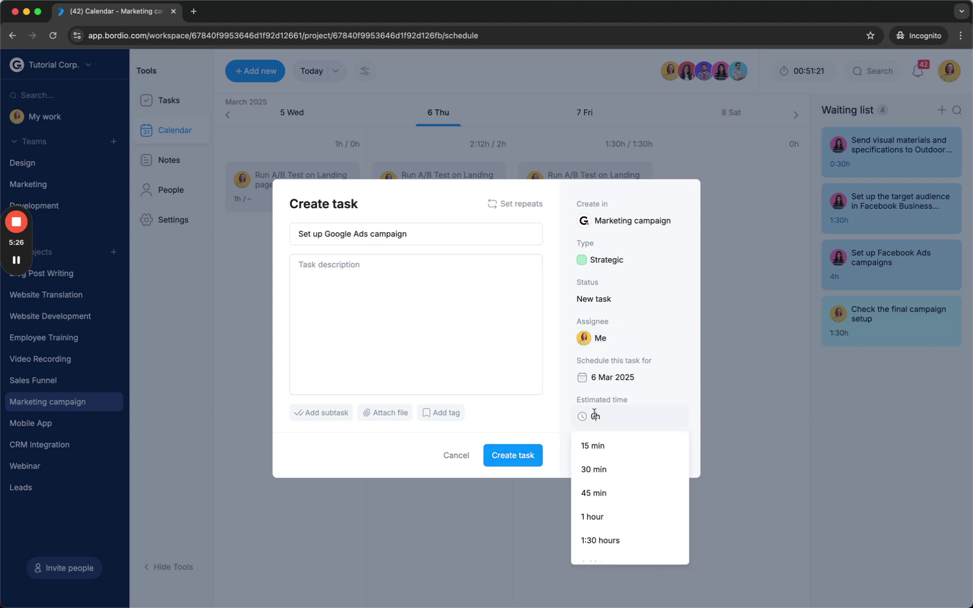
{"action": "scroll", "coordinate": [602, 506], "scroll_direction": "down", "scroll_amount": 2}
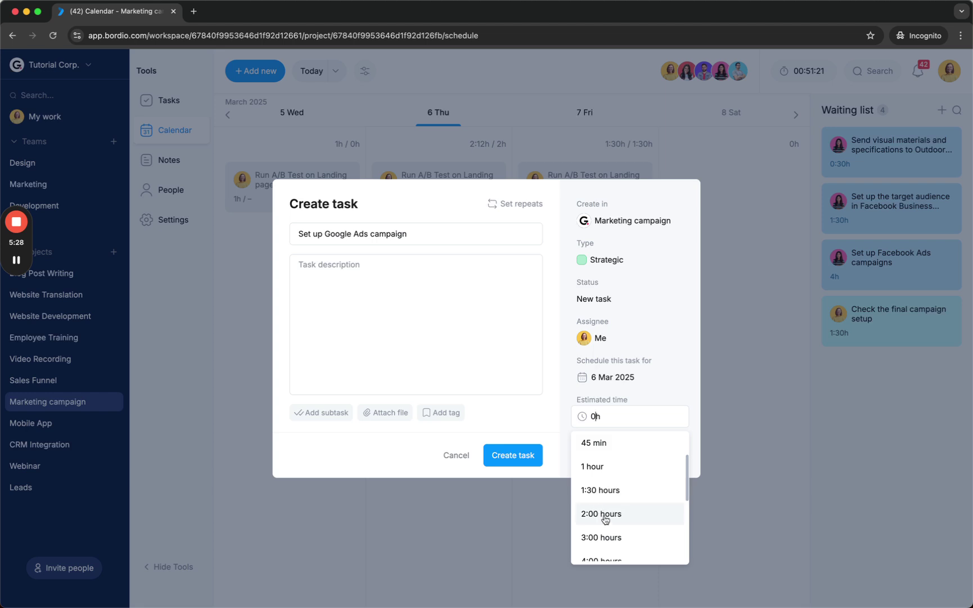
{"action": "left_click", "coordinate": [602, 537]}
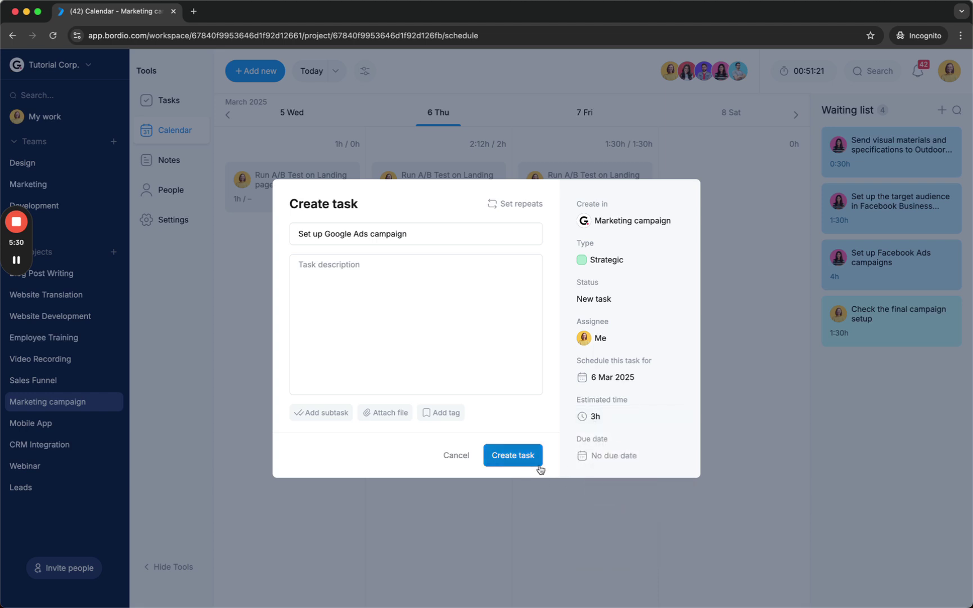
{"action": "left_click", "coordinate": [609, 458]}
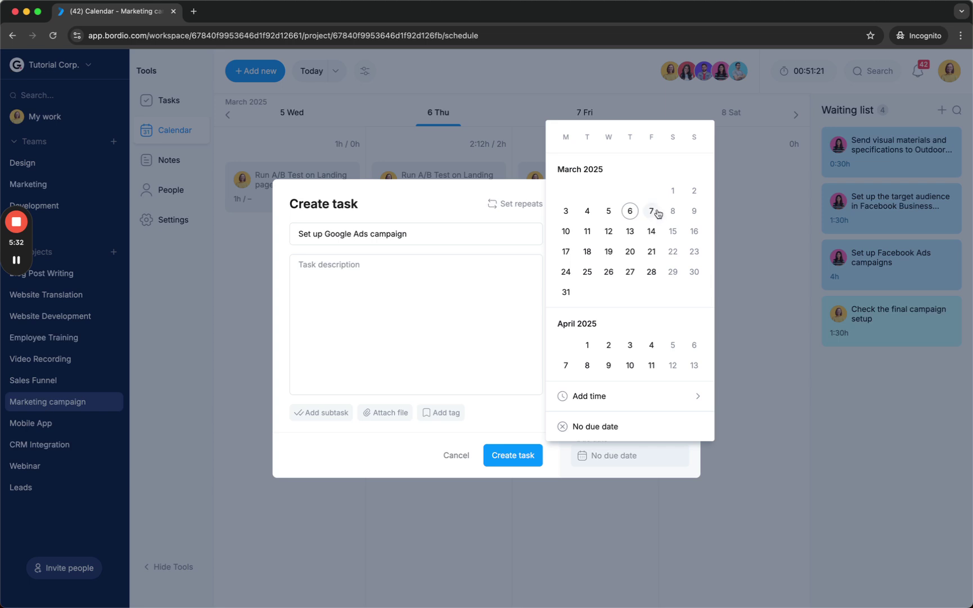
{"action": "left_click", "coordinate": [566, 232]}
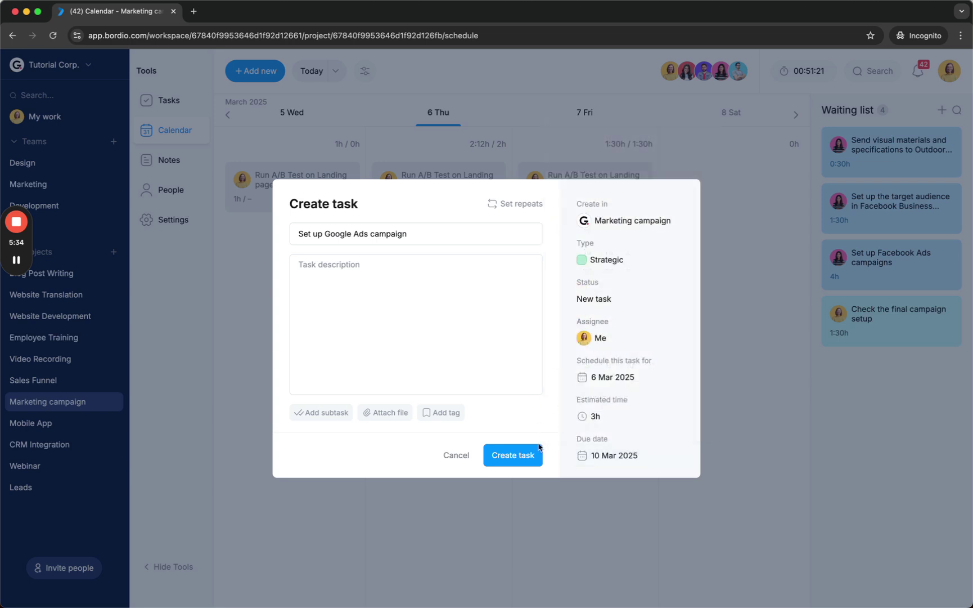
{"action": "left_click", "coordinate": [511, 455]}
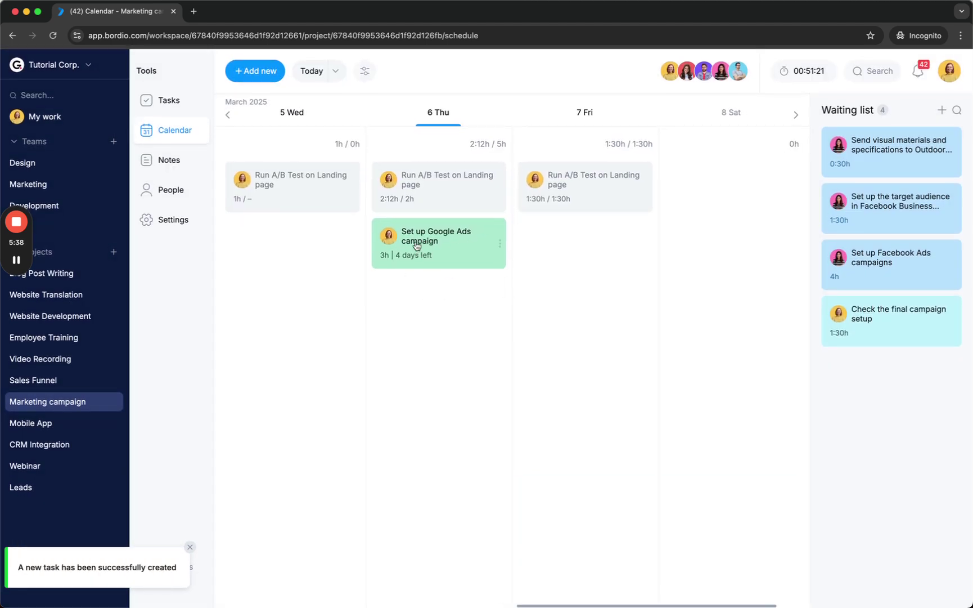
Step: Open the Set up Google Ads campaign task from its 6 Mar block, compare its due date with its scheduled work and close it
{"action": "left_click_drag", "start_coordinate": [432, 110], "coordinate": [449, 123]}
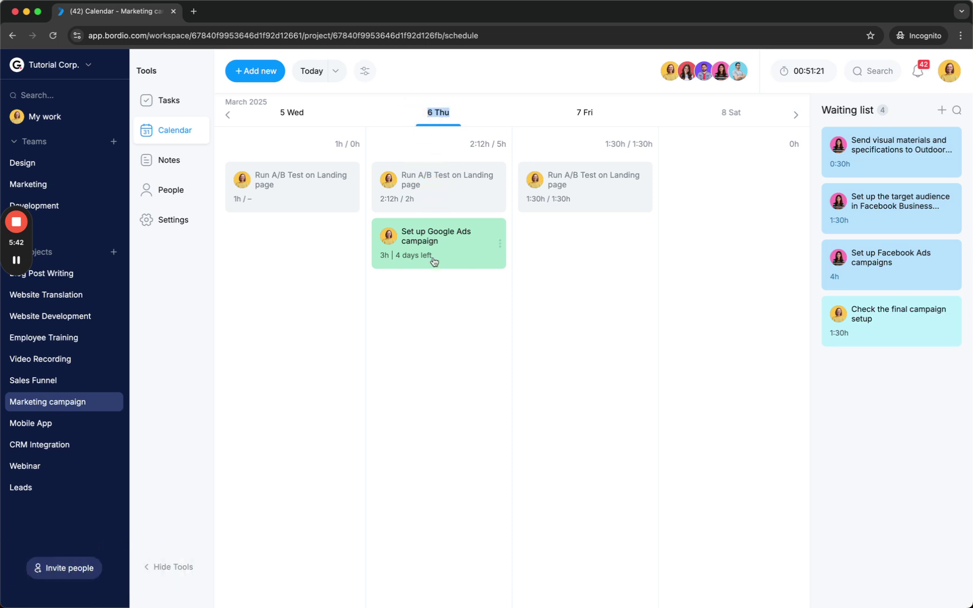
{"action": "left_click", "coordinate": [444, 240]}
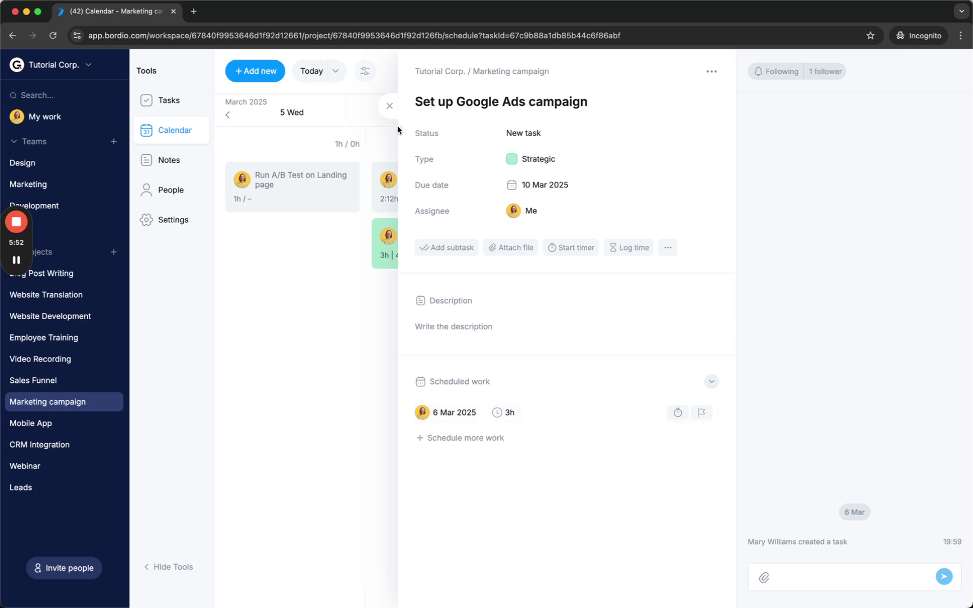
{"action": "left_click", "coordinate": [390, 106]}
{"action": "left_click", "coordinate": [247, 75]}
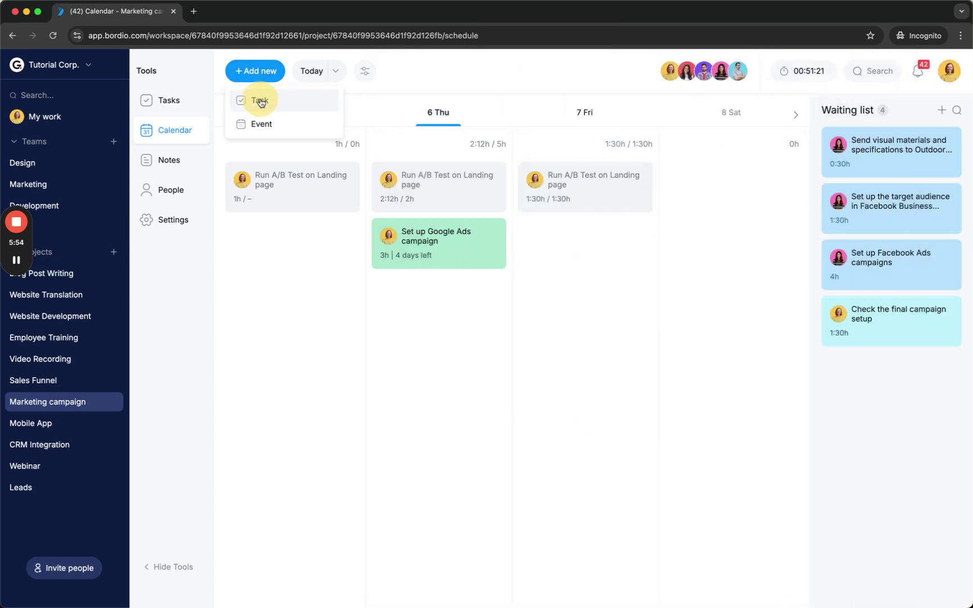
{"action": "left_click", "coordinate": [261, 99]}
{"action": "left_click_drag", "start_coordinate": [577, 360], "coordinate": [663, 362]}
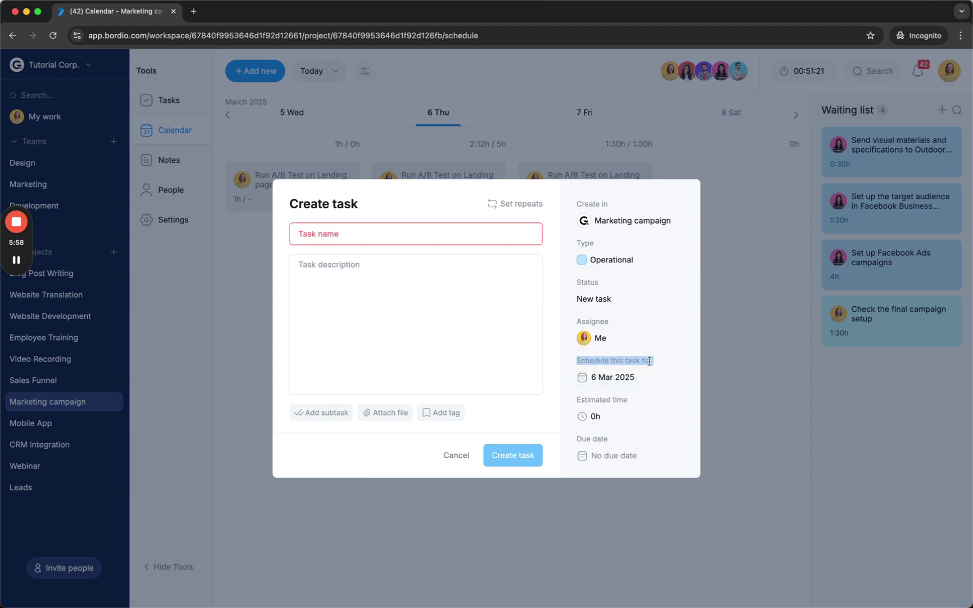
{"action": "left_click", "coordinate": [600, 381]}
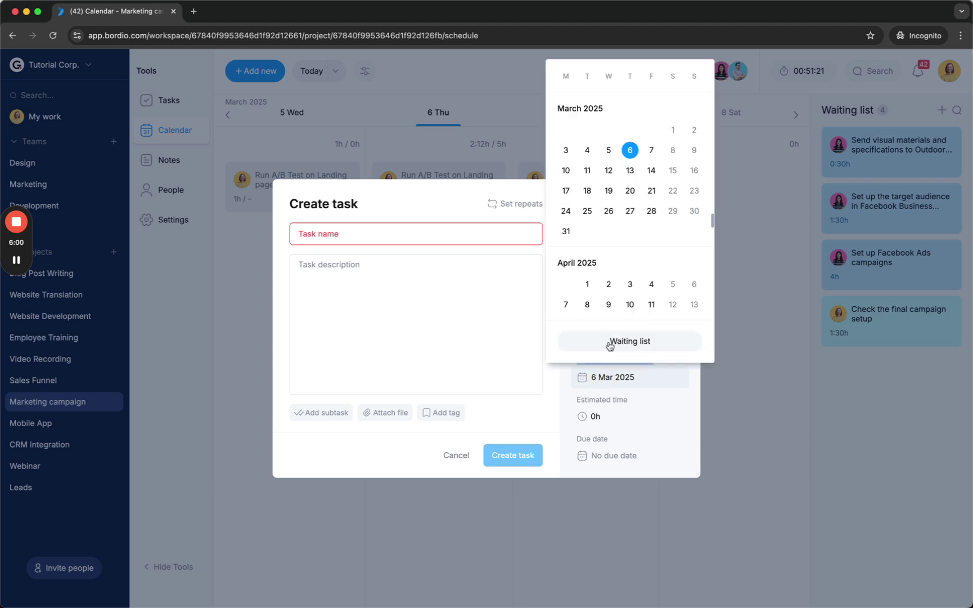
{"action": "left_click", "coordinate": [651, 151]}
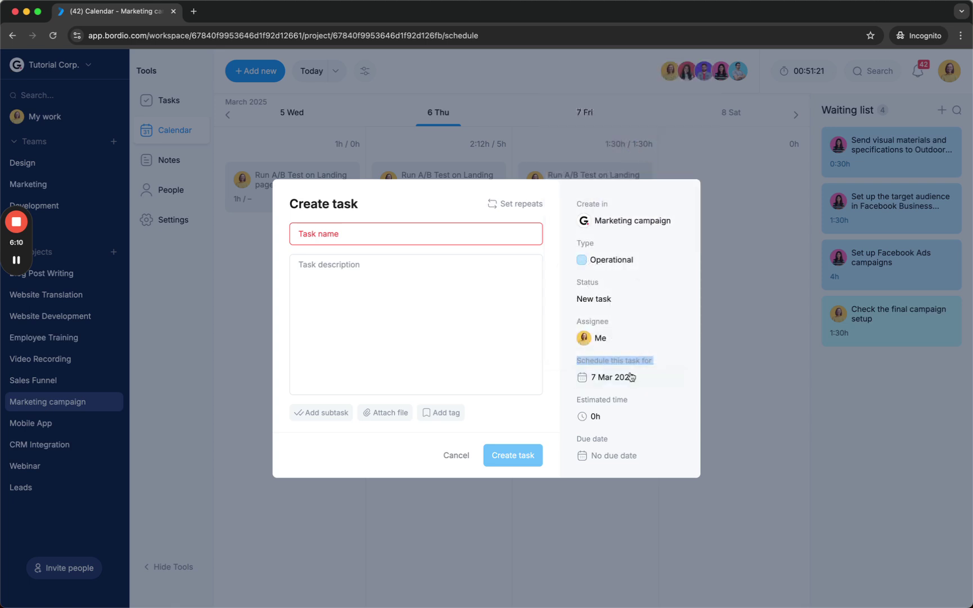
{"action": "left_click", "coordinate": [601, 458]}
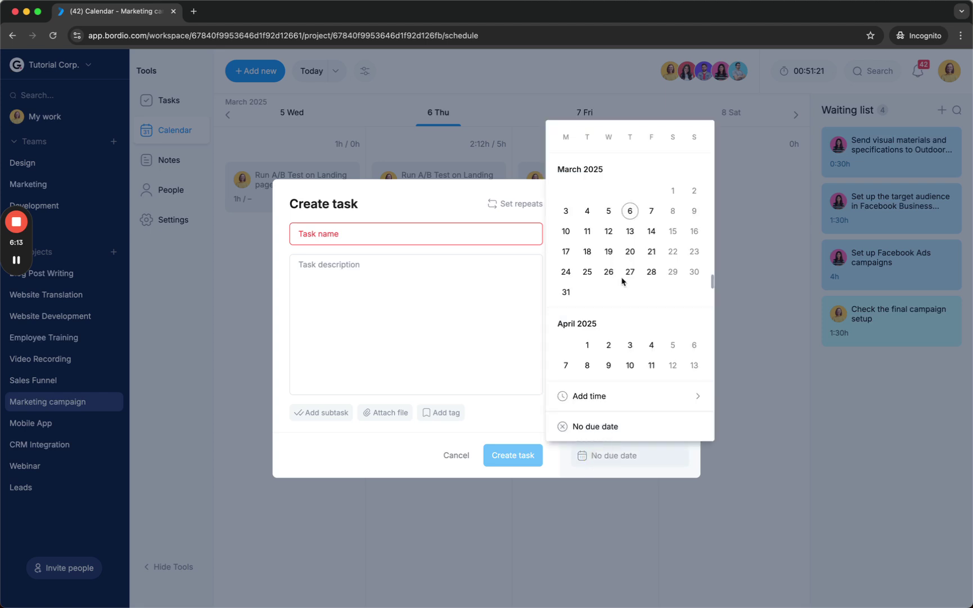
{"action": "left_click", "coordinate": [651, 231]}
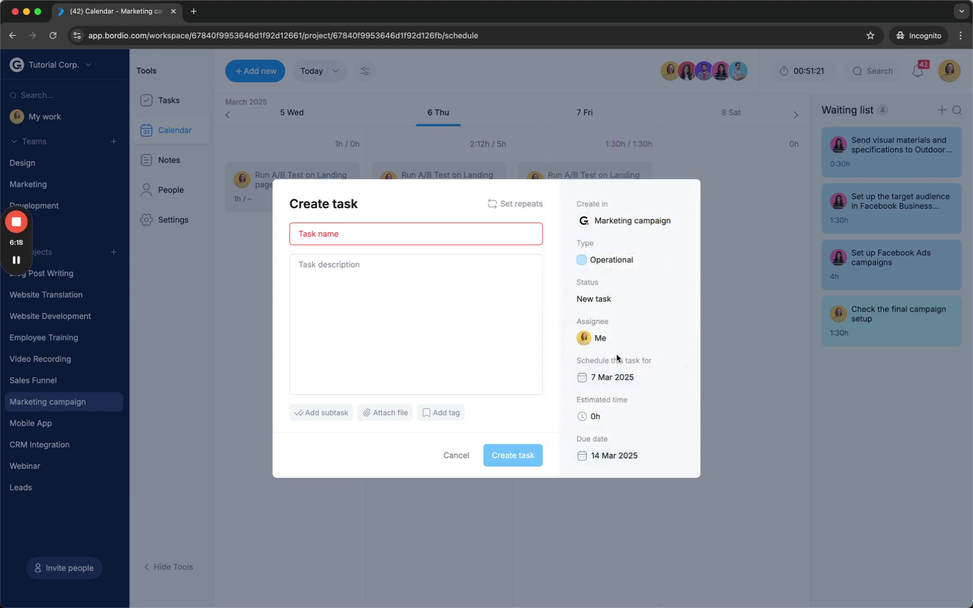
{"action": "left_click_drag", "start_coordinate": [577, 360], "coordinate": [652, 364]}
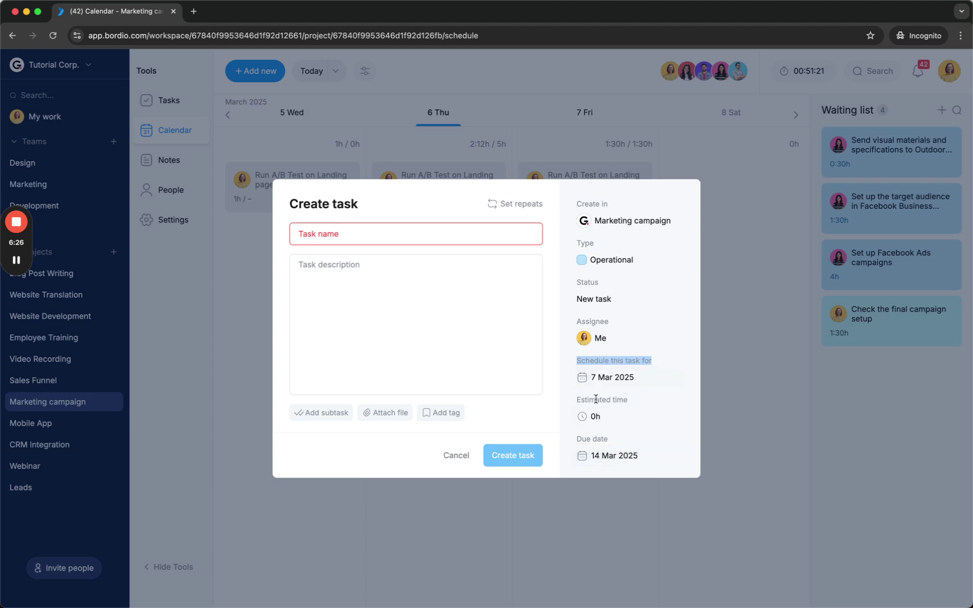
{"action": "left_click", "coordinate": [462, 454]}
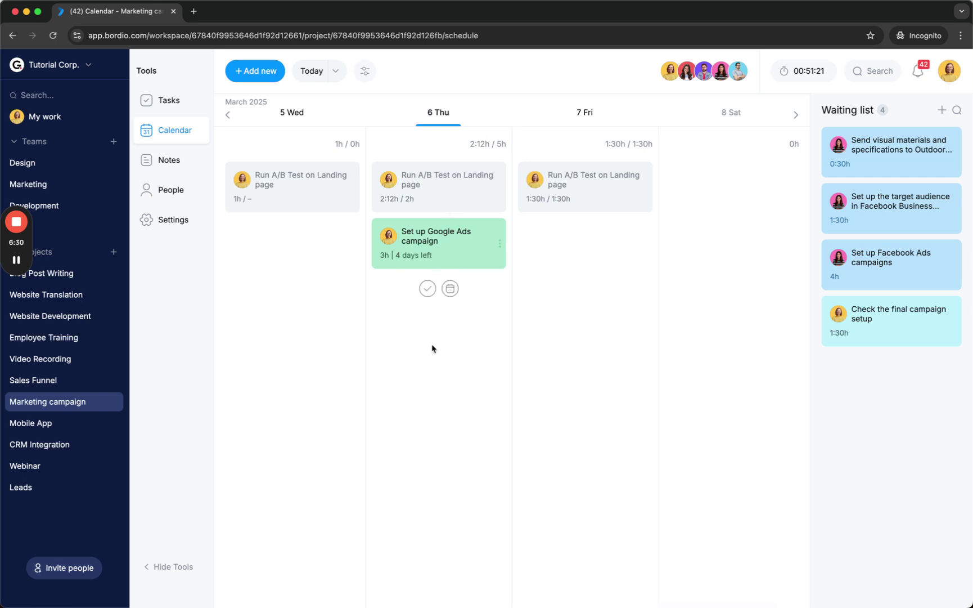
Step: Find Set up Google Ads campaign in the project's task table and check its due date, estimated time and scheduled work in the task details
{"action": "left_click", "coordinate": [170, 100]}
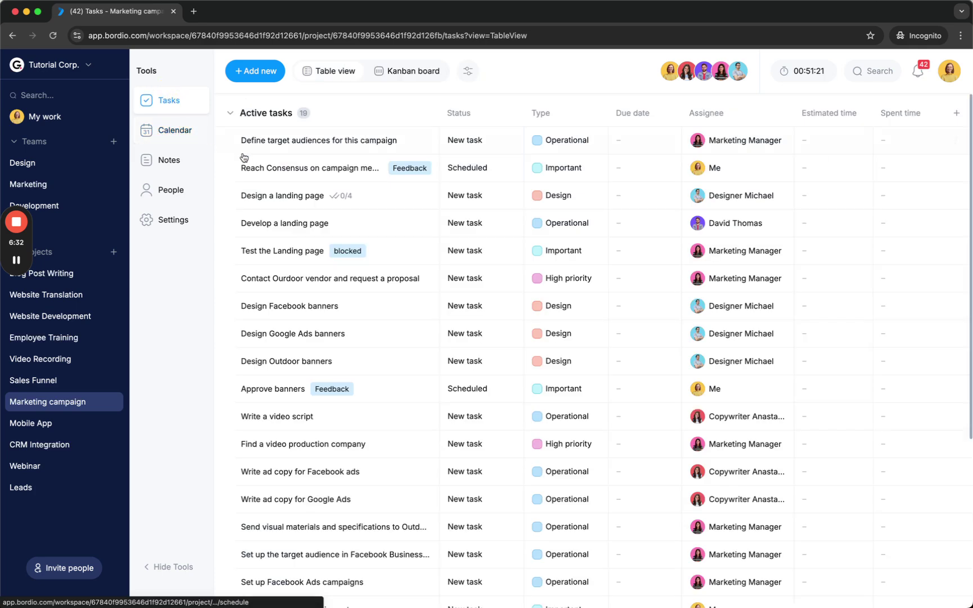
{"action": "scroll", "coordinate": [349, 231], "scroll_direction": "down", "scroll_amount": 5}
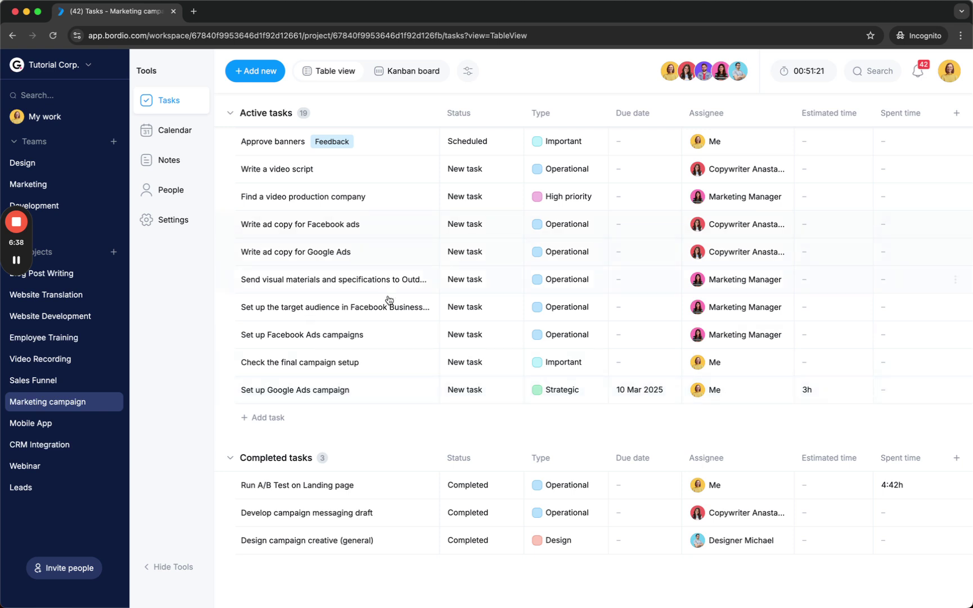
{"action": "left_click", "coordinate": [355, 392]}
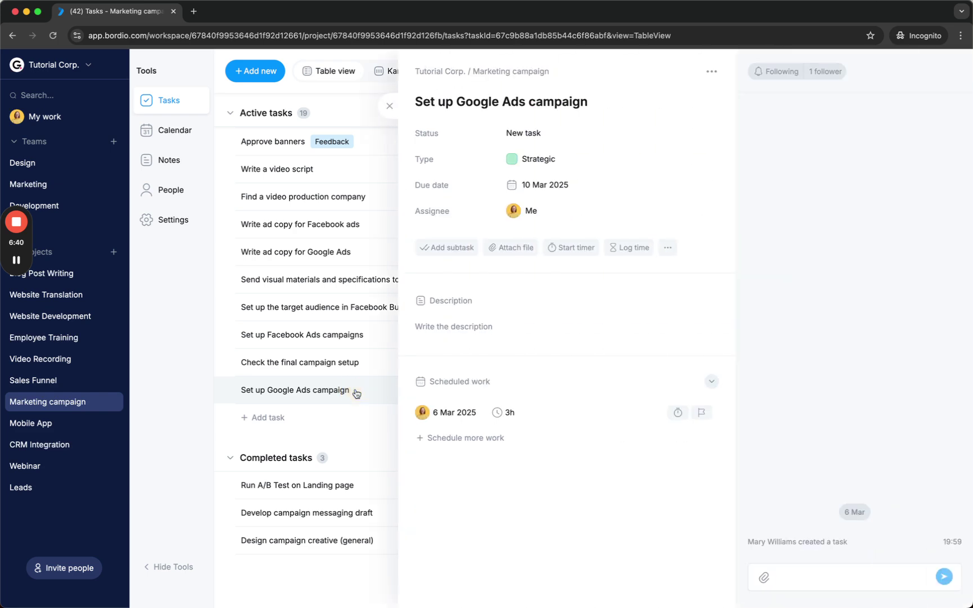
{"action": "left_click", "coordinate": [390, 107]}
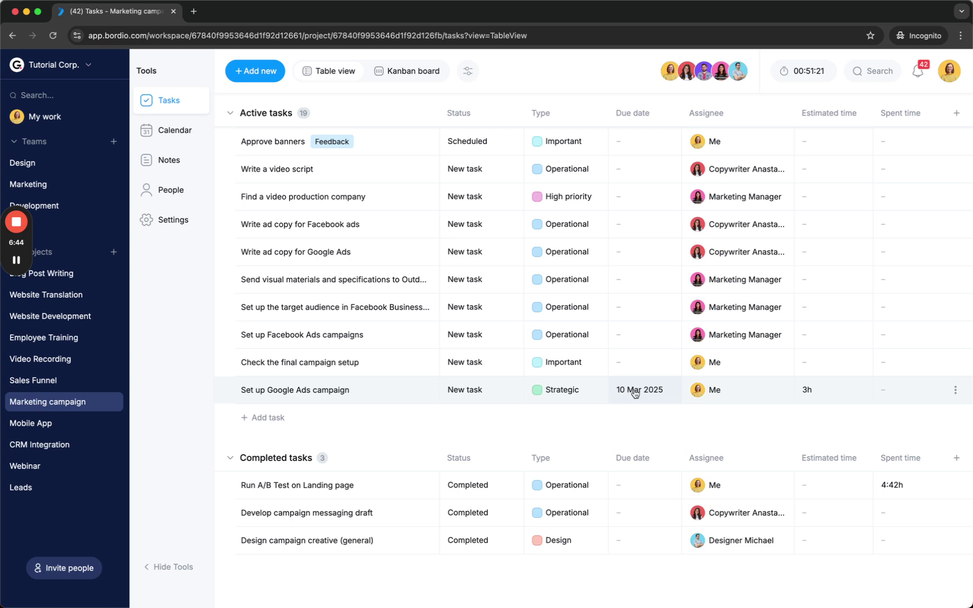
{"action": "left_click", "coordinate": [347, 390]}
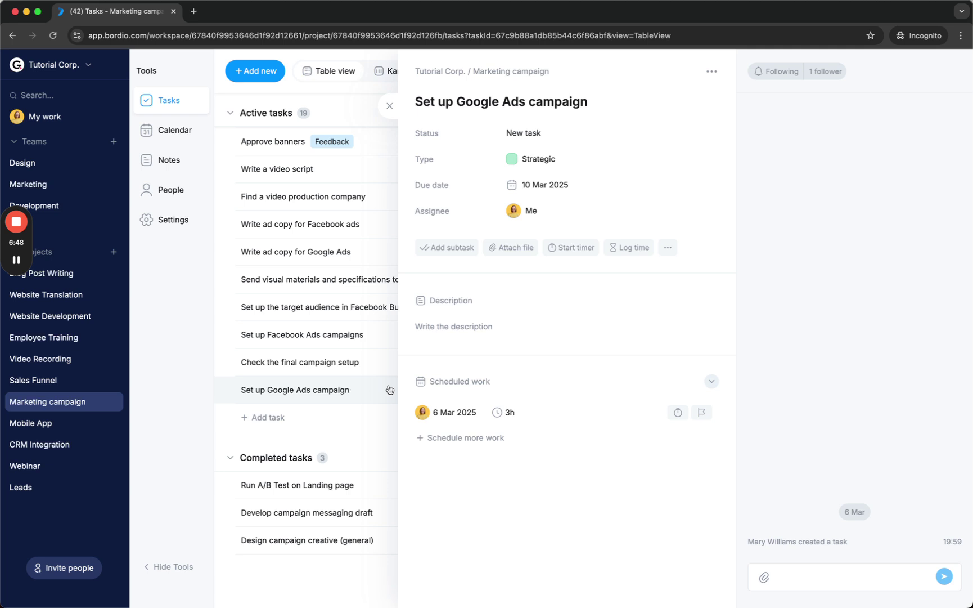
Step: Check the scheduled work entry in the Set up Google Ads campaign details and close the task
{"action": "left_click_drag", "start_coordinate": [492, 382], "coordinate": [427, 380]}
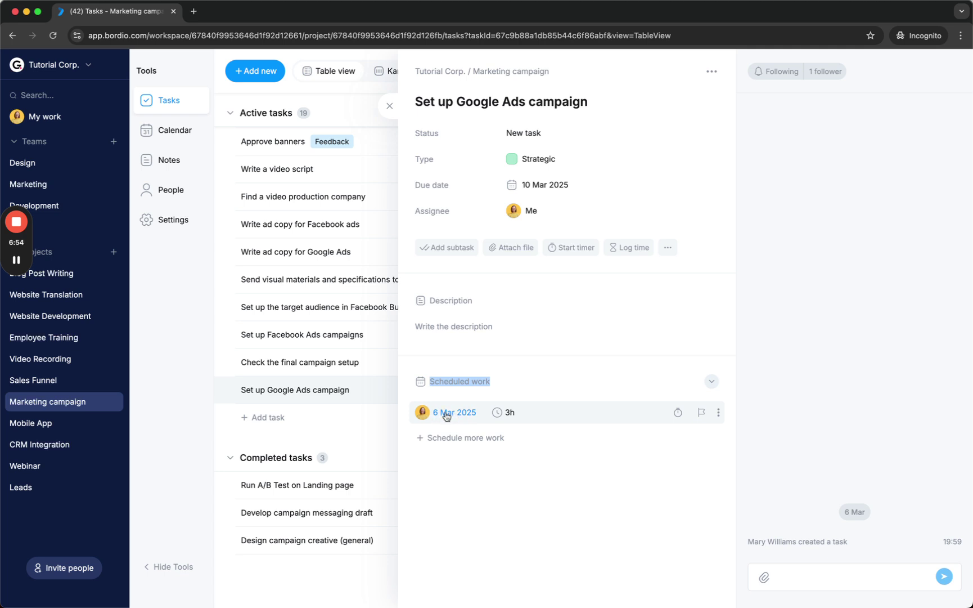
{"action": "left_click", "coordinate": [500, 555]}
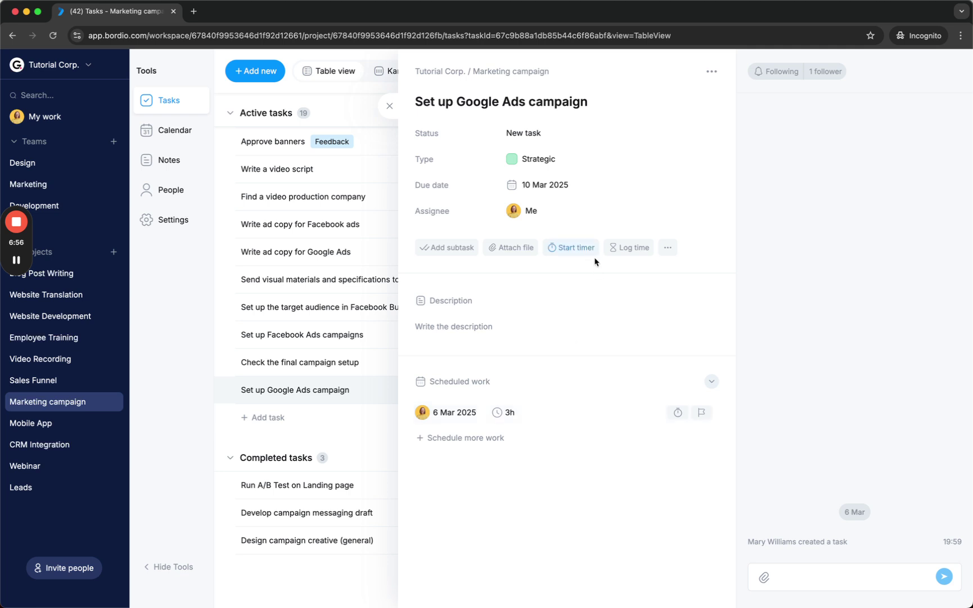
{"action": "left_click", "coordinate": [390, 106]}
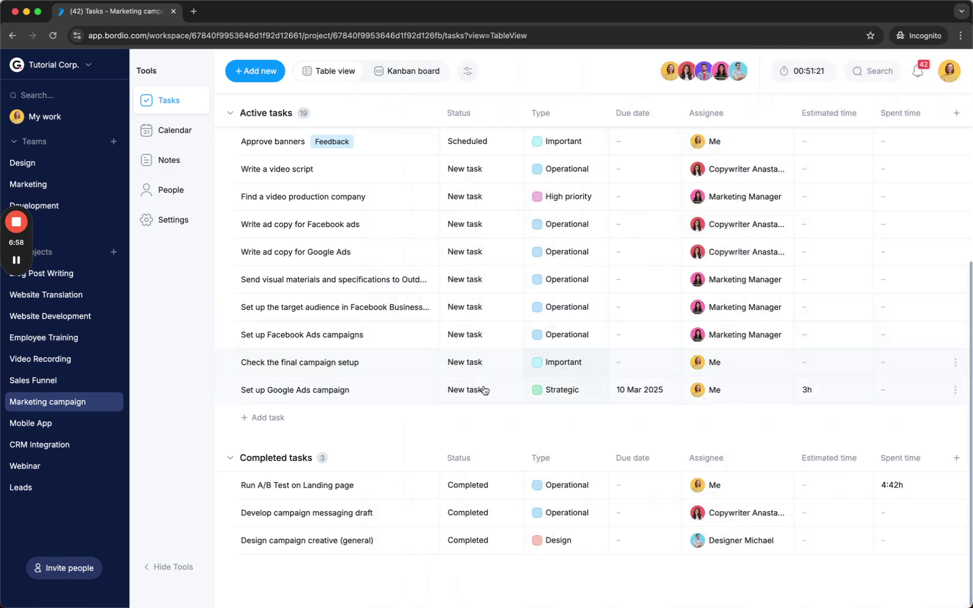
Step: Complete the Set up Google Ads campaign task from the project's table and choose 6 Mar 2025 as the date of its spent time
{"action": "right_click", "coordinate": [413, 392]}
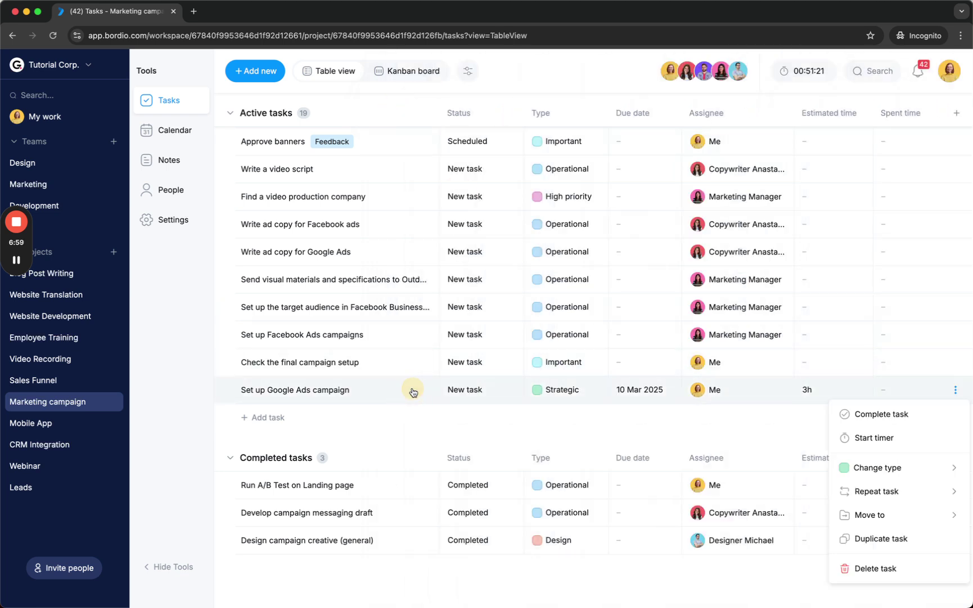
{"action": "left_click", "coordinate": [864, 419]}
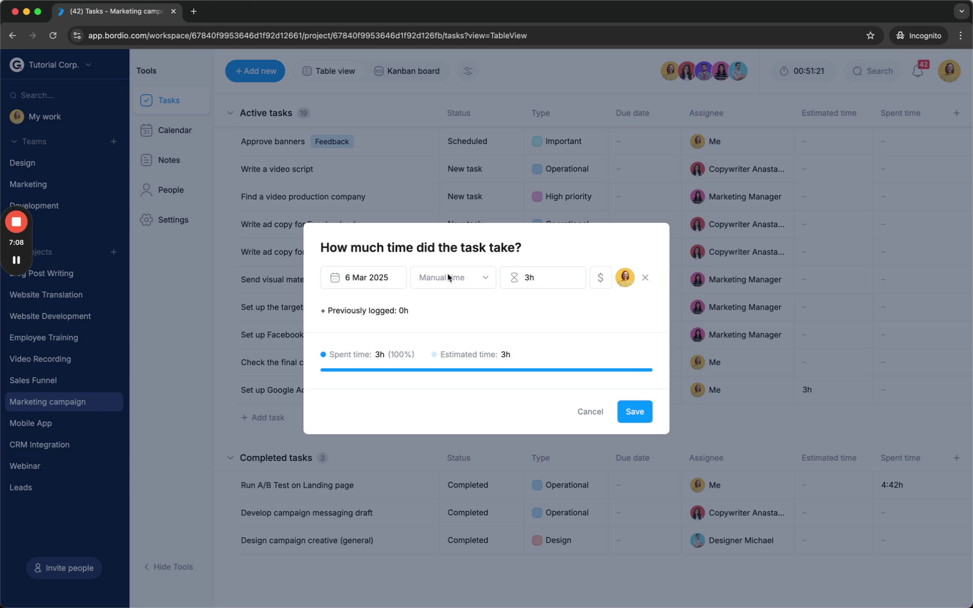
{"action": "left_click", "coordinate": [372, 278]}
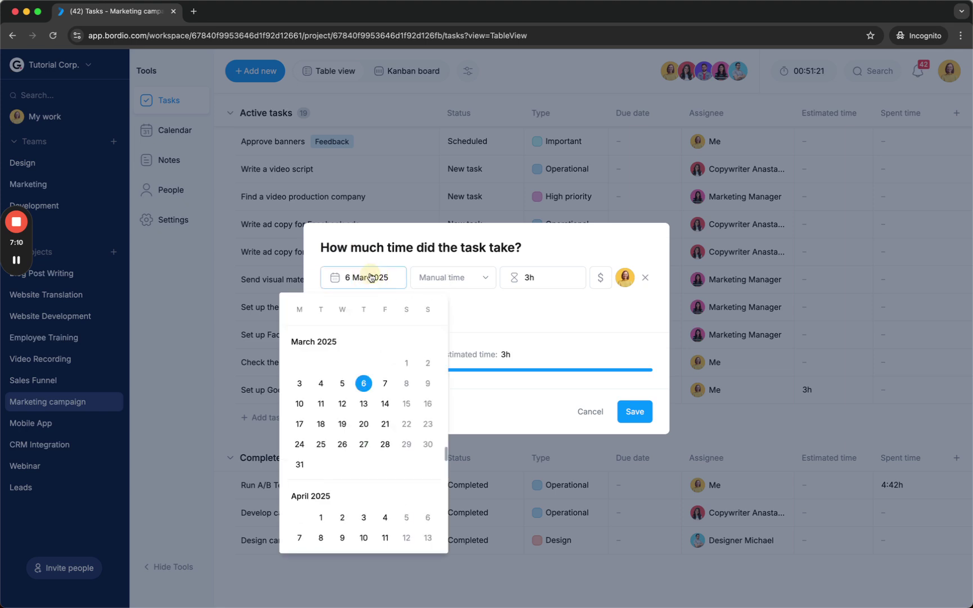
{"action": "left_click", "coordinate": [364, 385]}
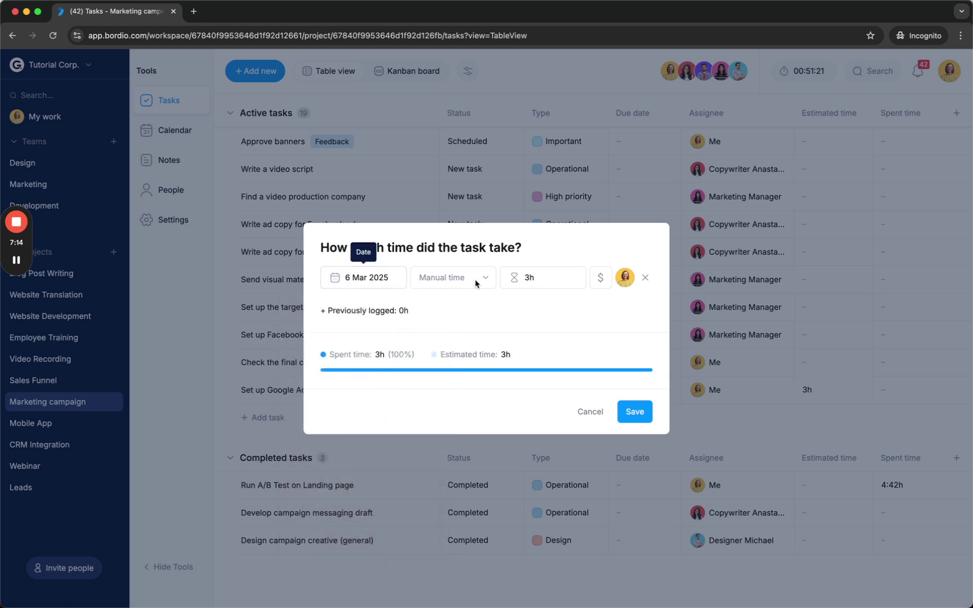
Step: Set the spent time to 2 hours, leave it non-billable and save the time entry
{"action": "left_click", "coordinate": [571, 278]}
{"action": "scroll", "coordinate": [539, 374], "scroll_direction": "down", "scroll_amount": 2}
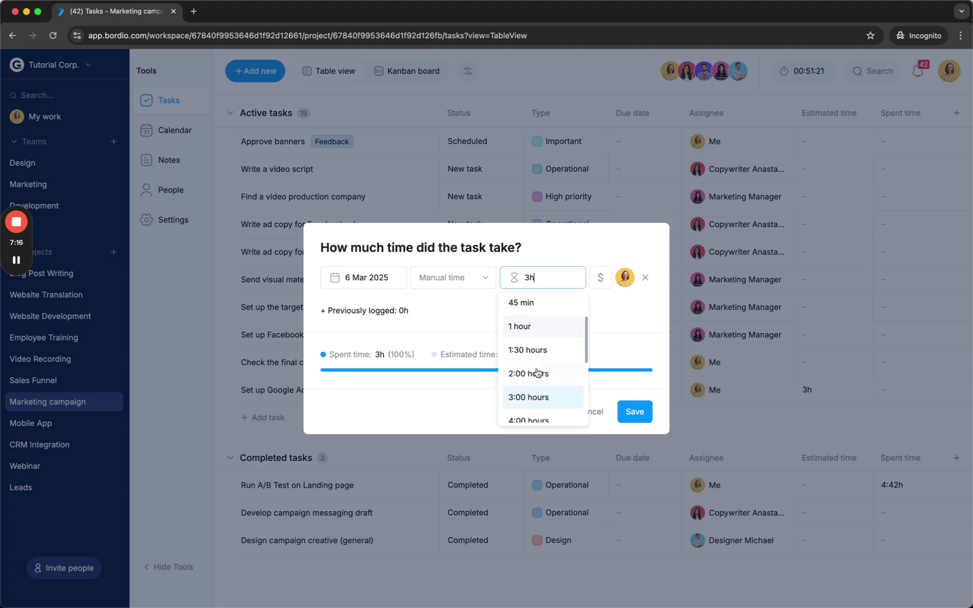
{"action": "left_click", "coordinate": [541, 375]}
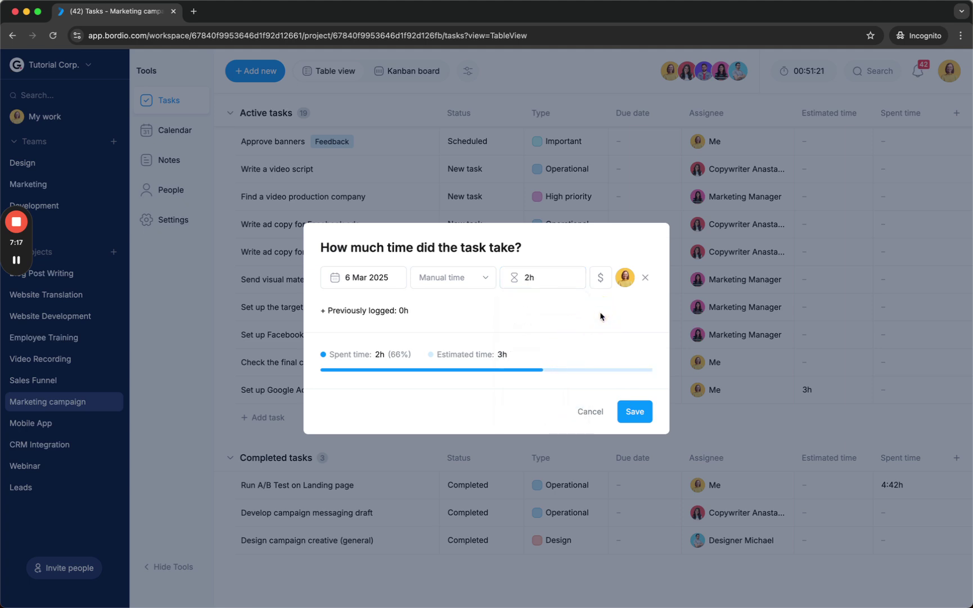
{"action": "left_click", "coordinate": [601, 281]}
{"action": "left_click", "coordinate": [600, 280]}
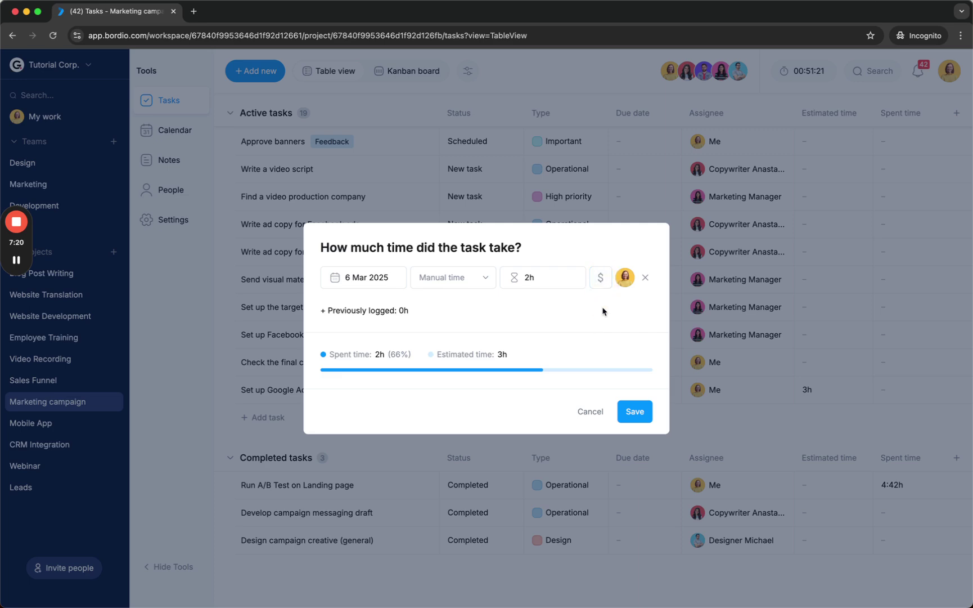
{"action": "left_click", "coordinate": [635, 412]}
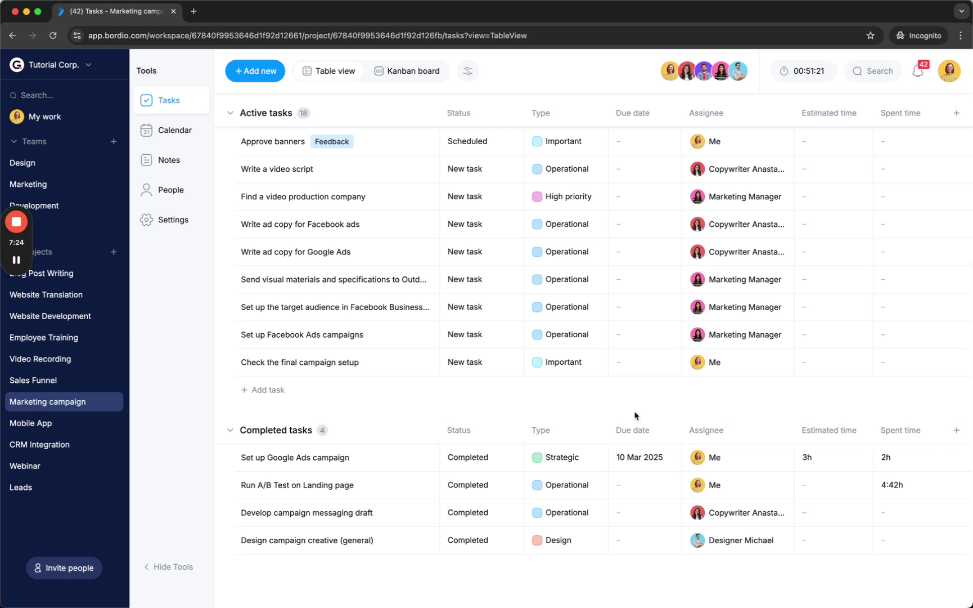
Step: Open Set up Google Ads campaign from the completed tasks and check its scheduled work, status and logged time
{"action": "left_click", "coordinate": [249, 430]}
{"action": "left_click", "coordinate": [316, 546]}
{"action": "scroll", "coordinate": [316, 545], "scroll_direction": "down", "scroll_amount": 1}
{"action": "left_click", "coordinate": [301, 458]}
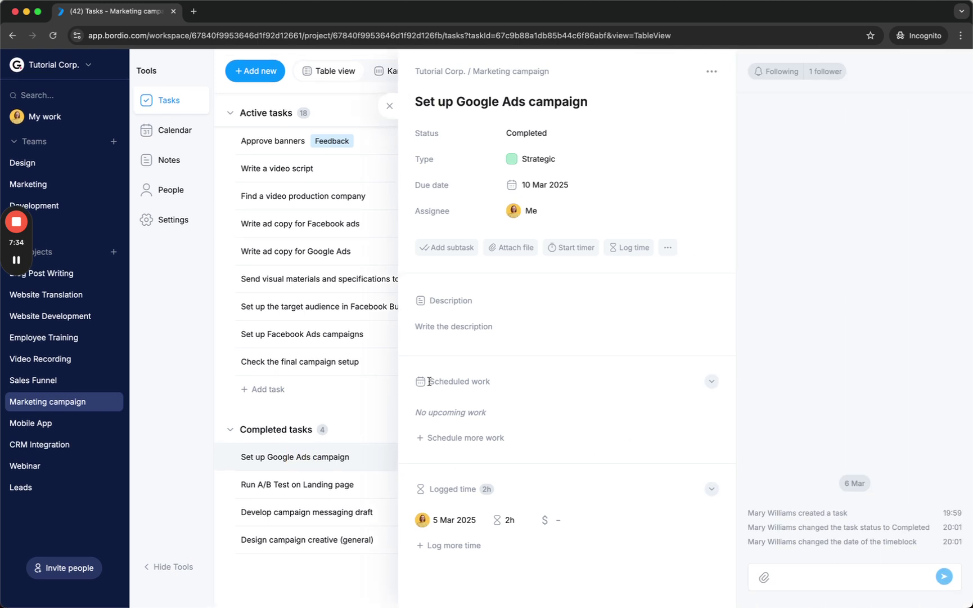
{"action": "left_click_drag", "start_coordinate": [429, 381], "coordinate": [493, 385]}
{"action": "left_click", "coordinate": [517, 133]}
{"action": "left_click", "coordinate": [518, 133]}
{"action": "left_click_drag", "start_coordinate": [431, 488], "coordinate": [505, 500]}
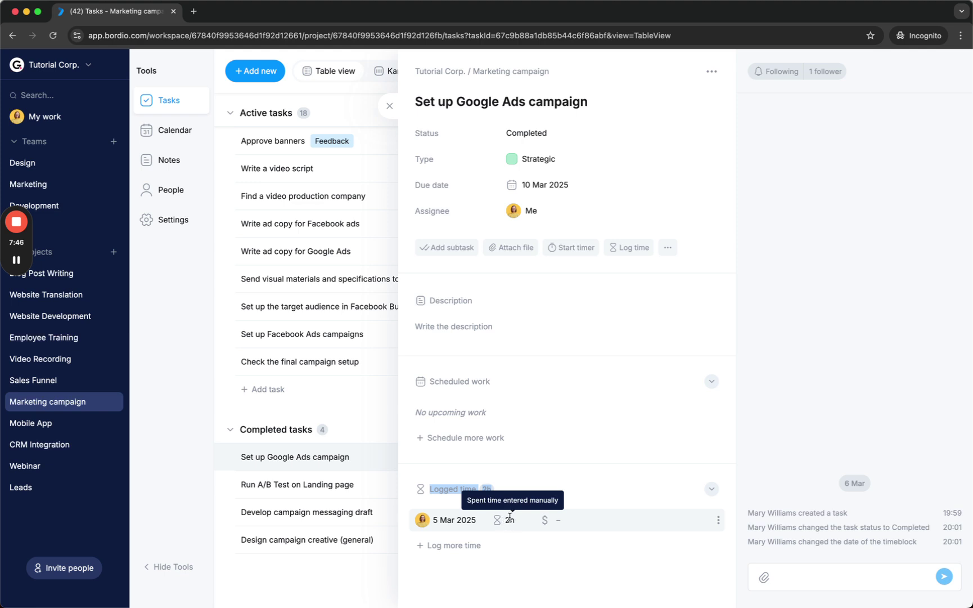
{"action": "left_click", "coordinate": [495, 520]}
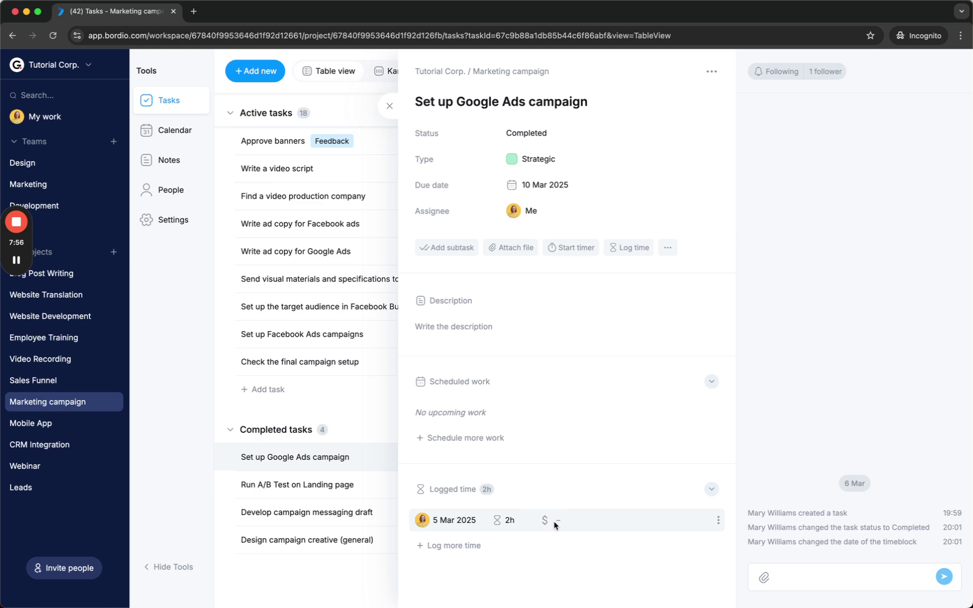
Step: Compare the Logged time section with the Scheduled work section in the completed task's details
{"action": "left_click", "coordinate": [535, 551]}
{"action": "left_click_drag", "start_coordinate": [430, 488], "coordinate": [495, 488]}
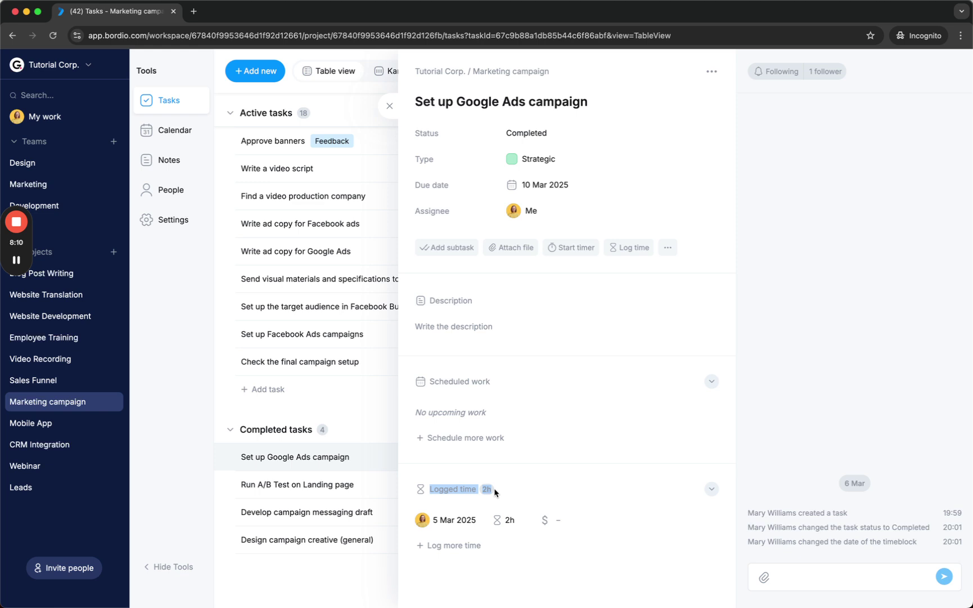
{"action": "left_click", "coordinate": [494, 487]}
{"action": "left_click_drag", "start_coordinate": [483, 385], "coordinate": [428, 382]}
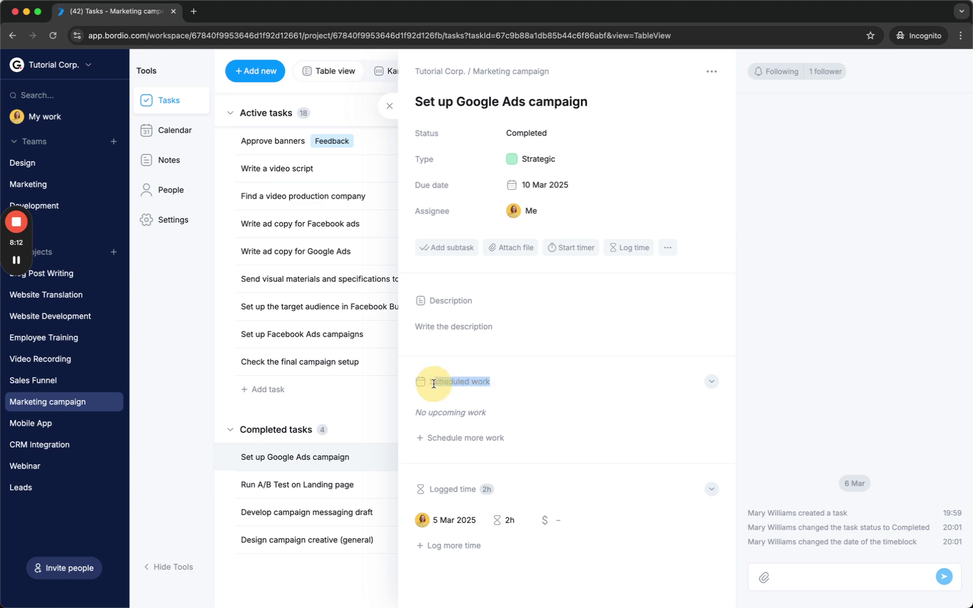
{"action": "left_click", "coordinate": [430, 383]}
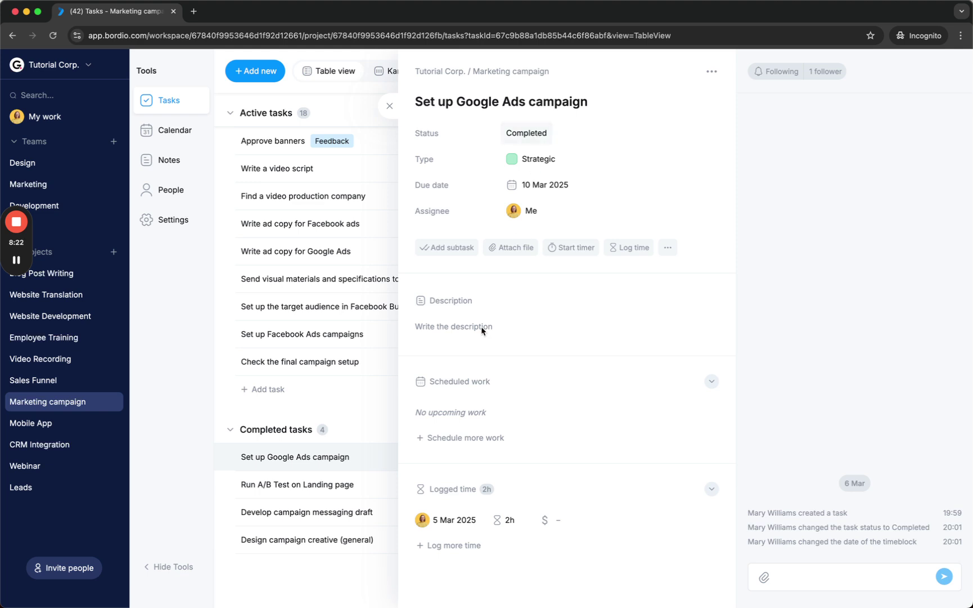
{"action": "left_click_drag", "start_coordinate": [434, 381], "coordinate": [497, 386]}
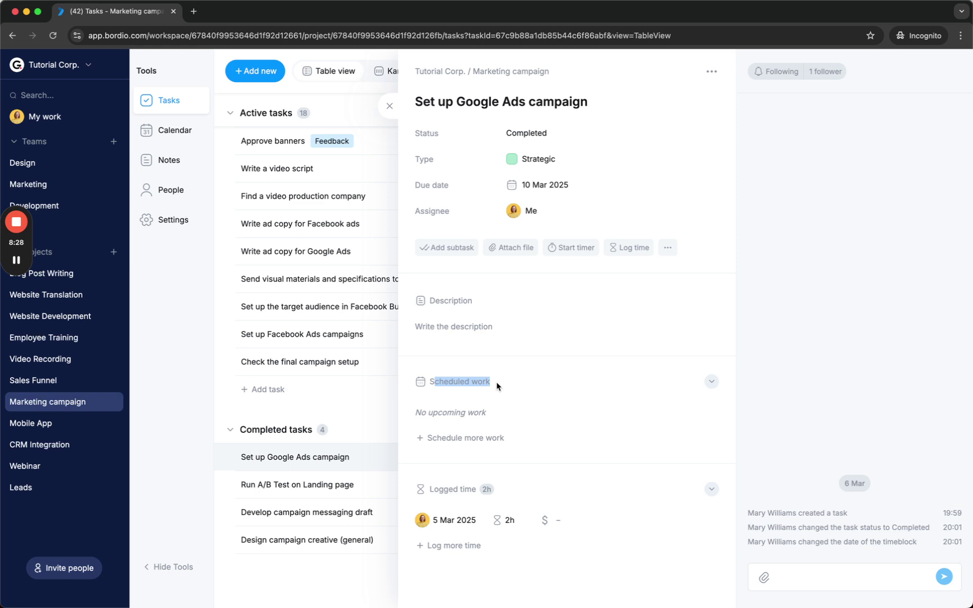
{"action": "left_click_drag", "start_coordinate": [428, 488], "coordinate": [477, 520]}
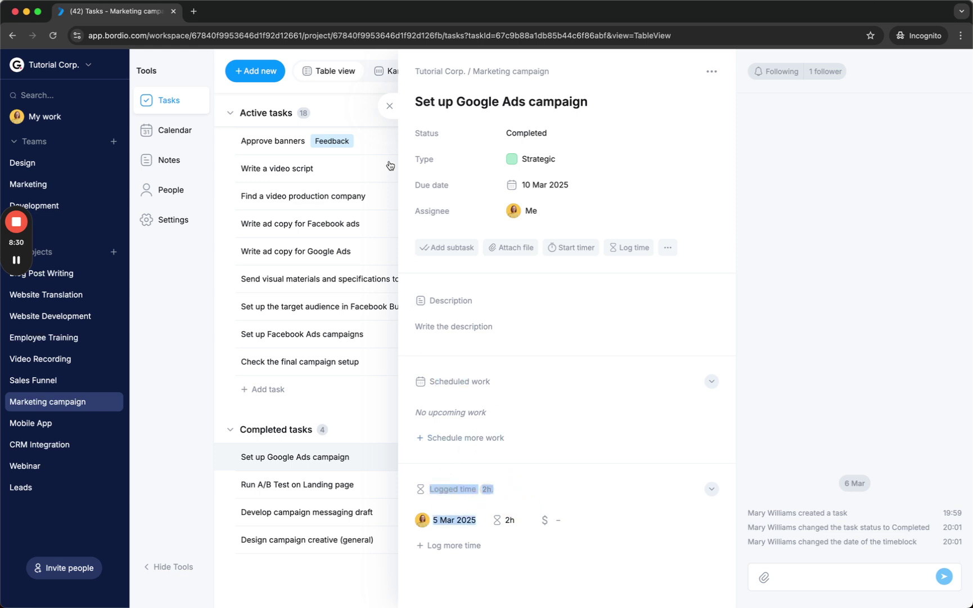
{"action": "left_click", "coordinate": [390, 108]}
{"action": "left_click", "coordinate": [420, 147]}
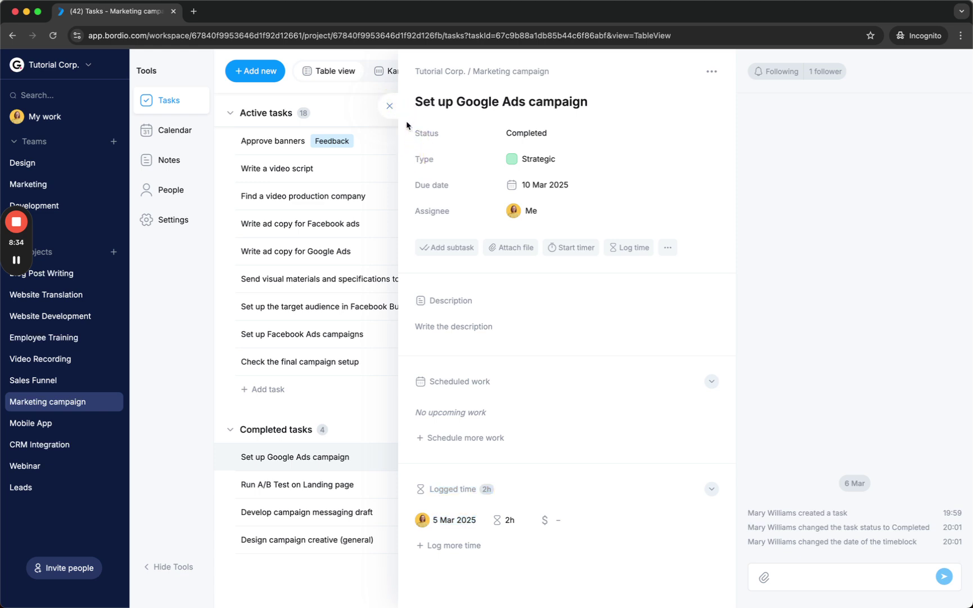